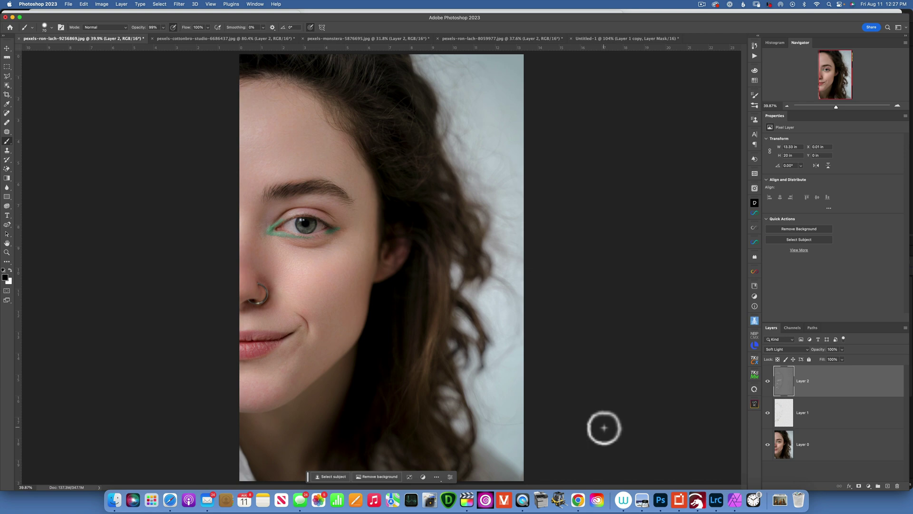
# Step: Compare the retouched portrait with the original by showing only Layer 0 and restoring the other layers several times
pyautogui.keyDown('alt'); pyautogui.click(767, 443); pyautogui.keyUp('alt')
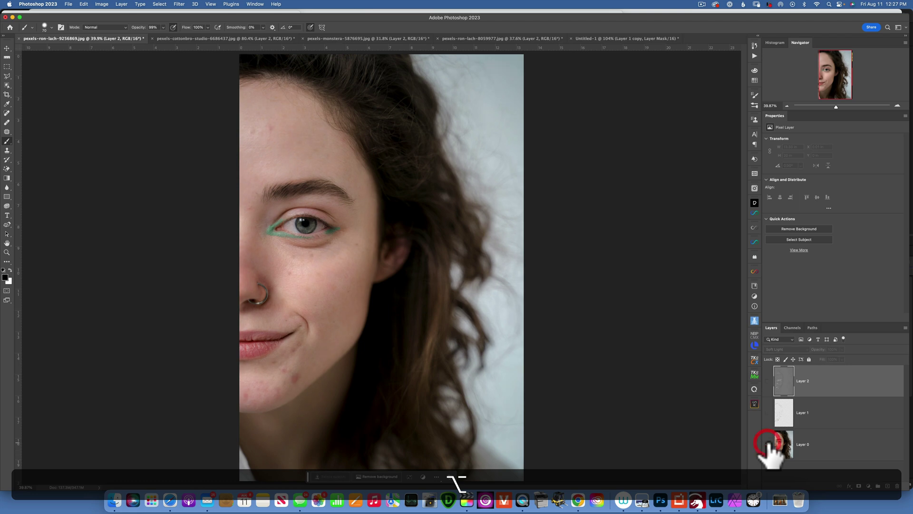
pyautogui.keyDown('alt'); pyautogui.click(766, 443); pyautogui.keyUp('alt')
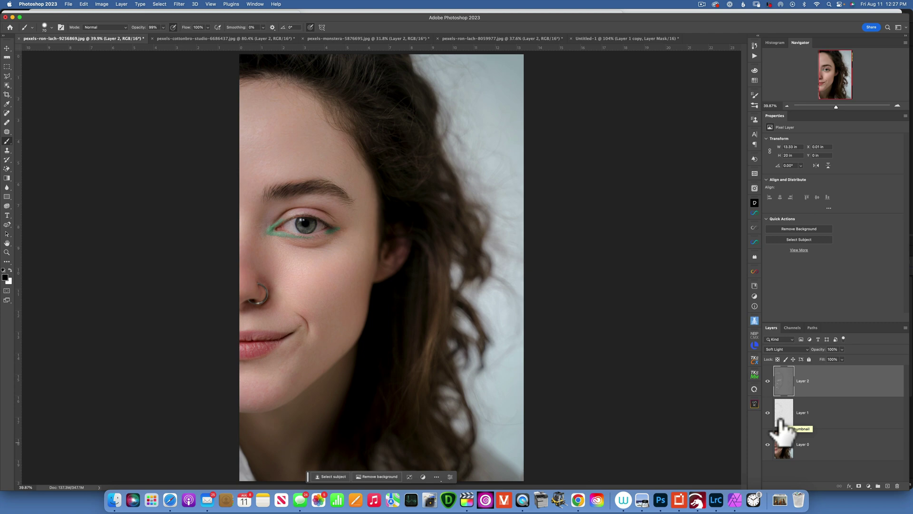
pyautogui.press('alt')
pyautogui.keyDown('alt'); pyautogui.click(767, 443); pyautogui.keyUp('alt')
pyautogui.keyDown('alt'); pyautogui.click(767, 444); pyautogui.keyUp('alt')
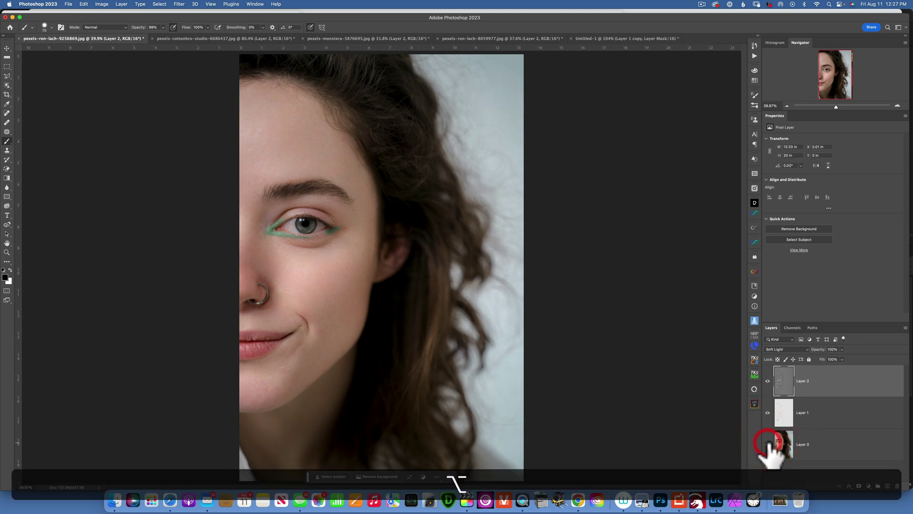
pyautogui.keyDown('alt'); pyautogui.click(767, 443); pyautogui.keyUp('alt')
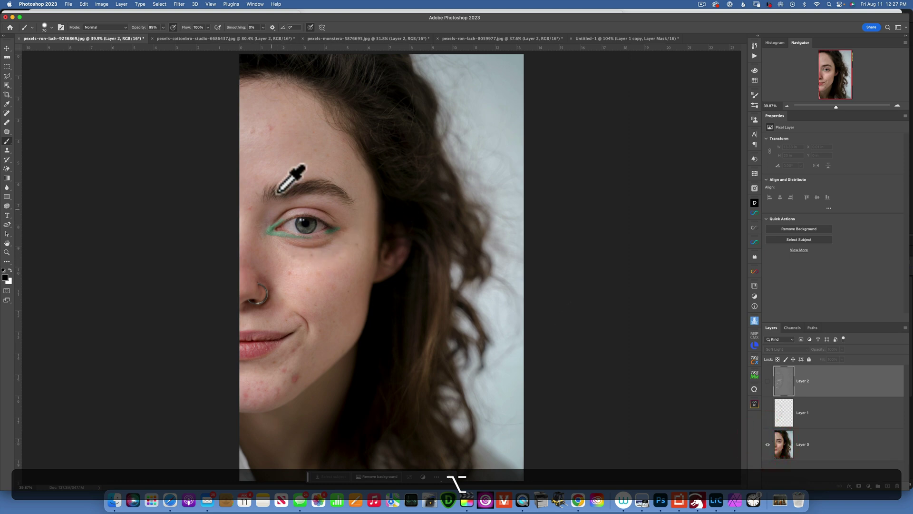
pyautogui.keyDown('alt'); pyautogui.click(767, 444); pyautogui.keyUp('alt')
pyautogui.keyDown('alt'); pyautogui.click(768, 444); pyautogui.keyUp('alt')
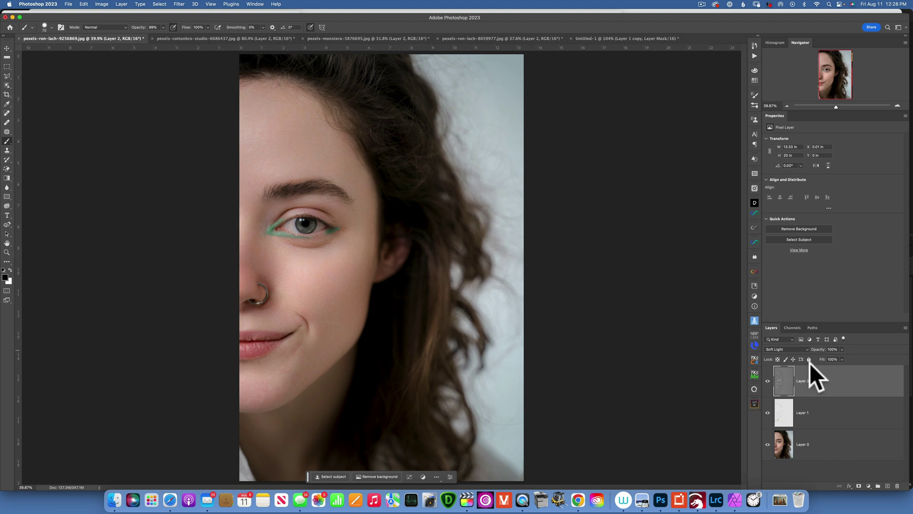
# Step: Delete the retouching layers Layer 2 and Layer 1 so only the original Layer 0 is left
pyautogui.click(851, 388)
pyautogui.press('BackSpace')
pyautogui.click(851, 388)
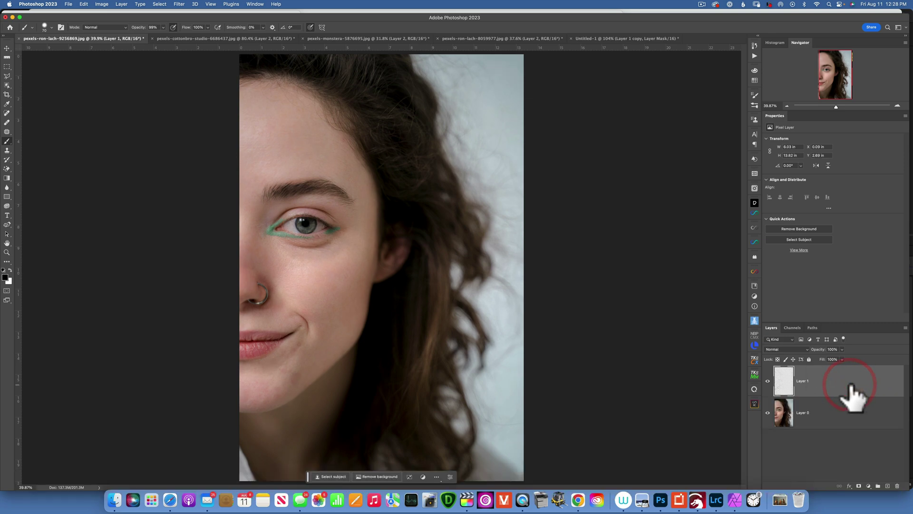
pyautogui.press('BackSpace')
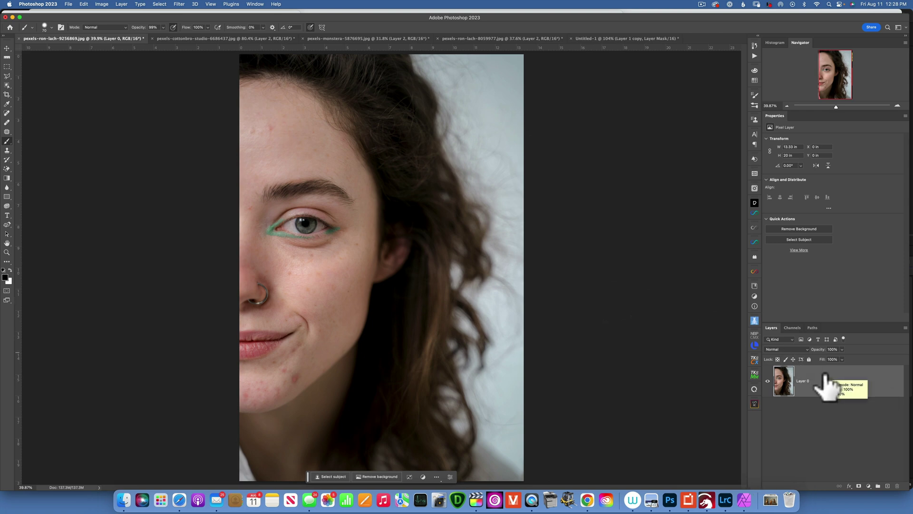
# Step: Duplicate Layer 0, open the Retouch4me Heal filter on the copy, and enlarge the filter window
pyautogui.press('super')
pyautogui.press('super+j')
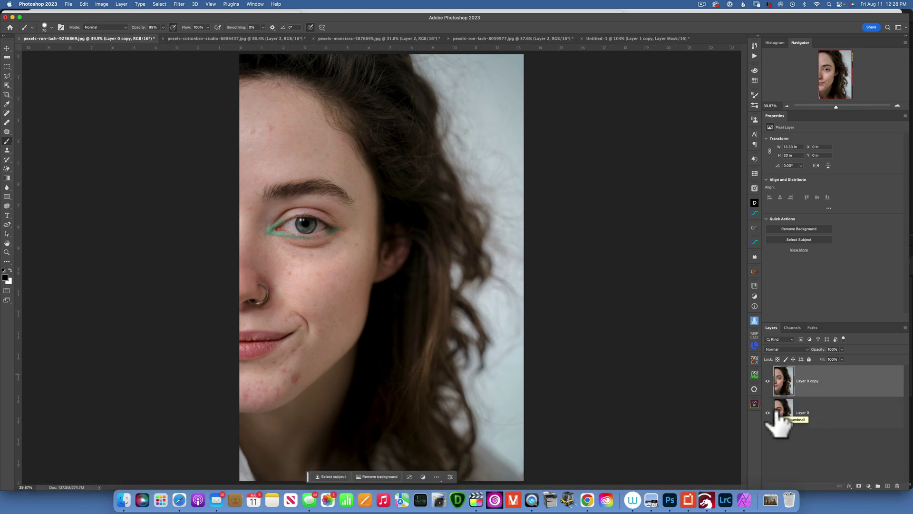
pyautogui.click(807, 378)
pyautogui.click(178, 4)
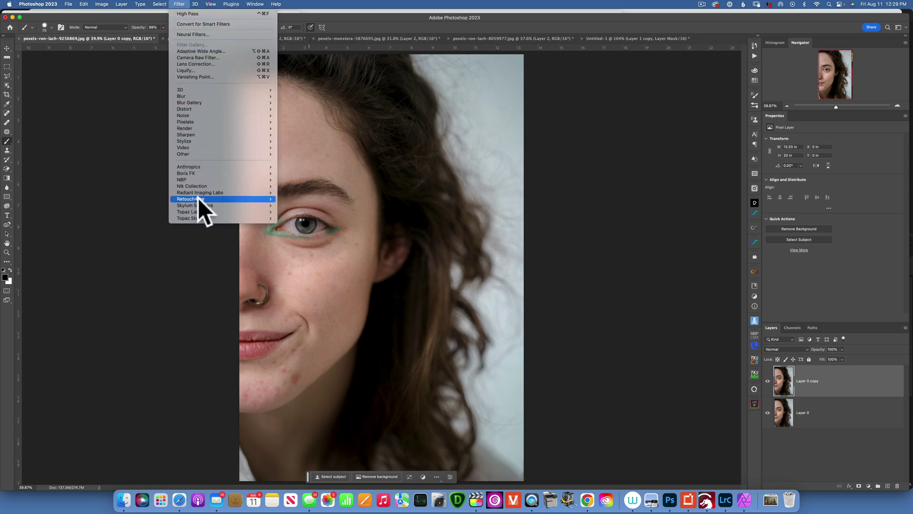
pyautogui.moveTo(204, 198)
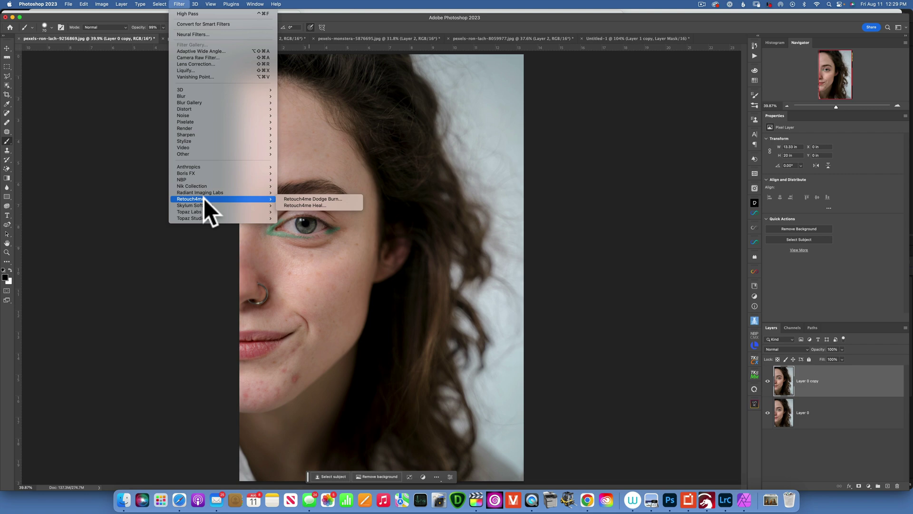
pyautogui.click(318, 205)
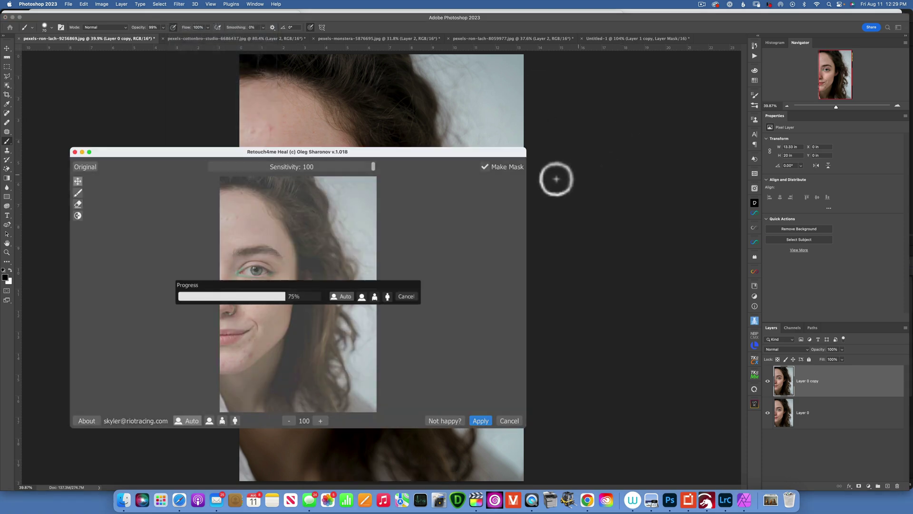
pyautogui.moveTo(528, 147)
pyautogui.mouseDown()
pyautogui.moveTo(672, 106)
pyautogui.moveTo(740, 52)
pyautogui.mouseUp()
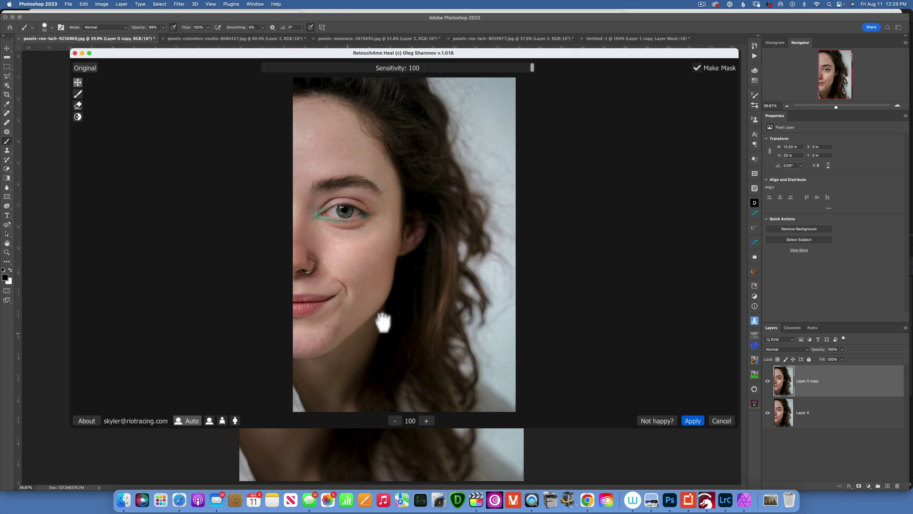
# Step: Compare the healed preview with the original photo in the Retouch4me Heal window
pyautogui.click(87, 67)
pyautogui.moveTo(87, 67); pyautogui.dragTo(87, 67)
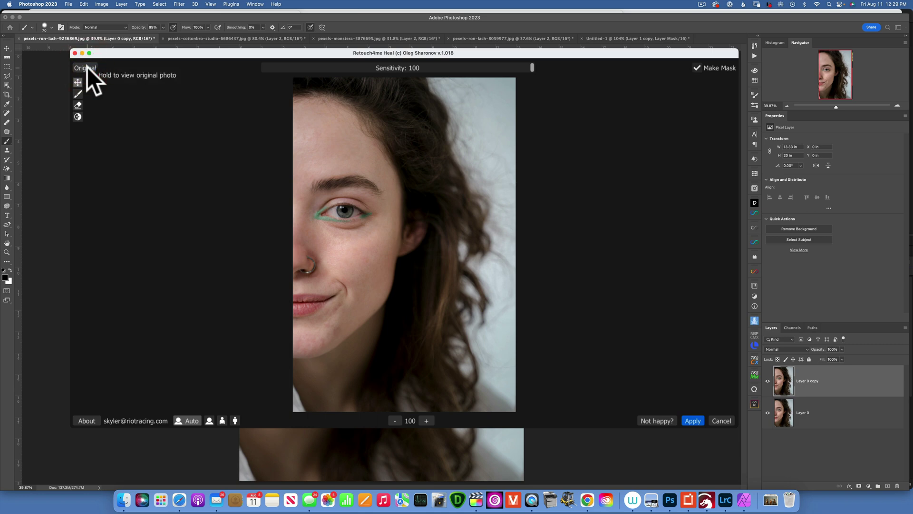
pyautogui.click(87, 67)
pyautogui.moveTo(87, 67); pyautogui.dragTo(87, 67)
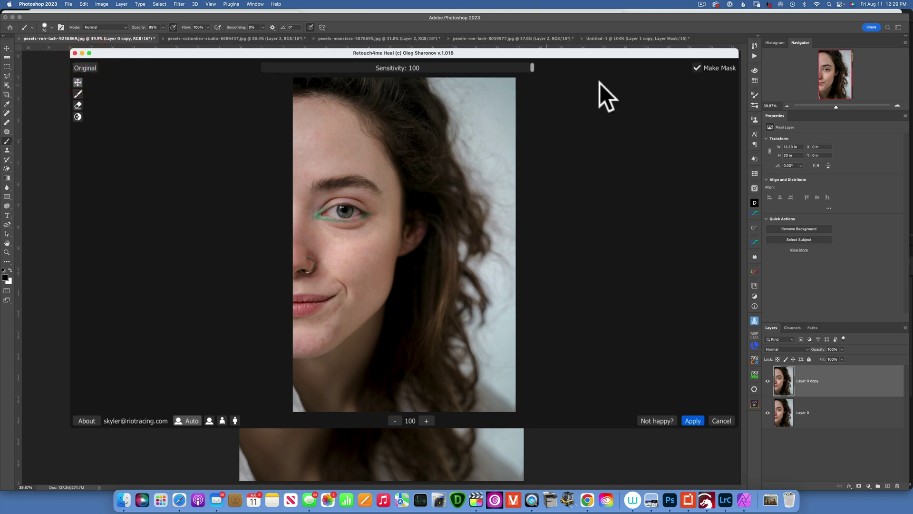
# Step: Preview the blemish mask at low Sensitivity, bring Sensitivity back to 100, and apply the healing to the layer copy
pyautogui.moveTo(532, 67); pyautogui.dragTo(621, 102)
pyautogui.moveTo(532, 67); pyautogui.dragTo(97, 61)
pyautogui.moveTo(263, 65); pyautogui.dragTo(272, 66)
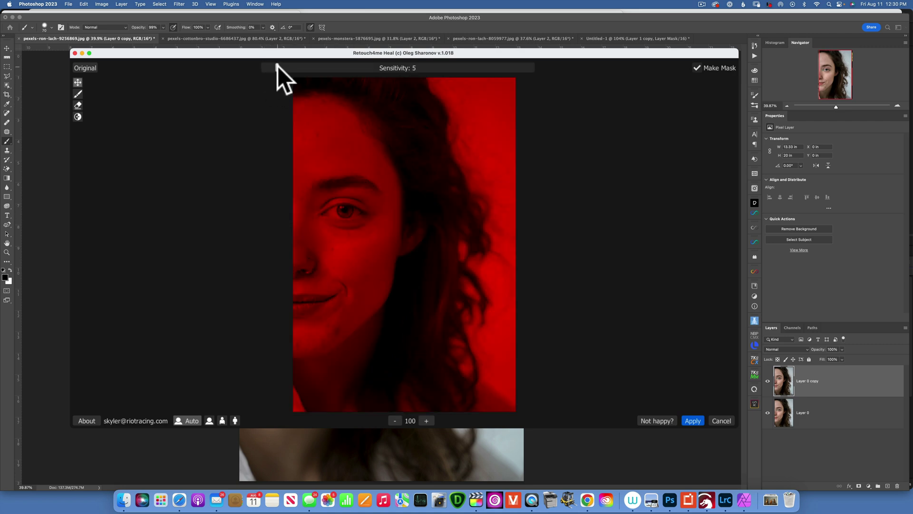
pyautogui.moveTo(283, 66); pyautogui.dragTo(375, 82)
pyautogui.moveTo(441, 93); pyautogui.dragTo(568, 104)
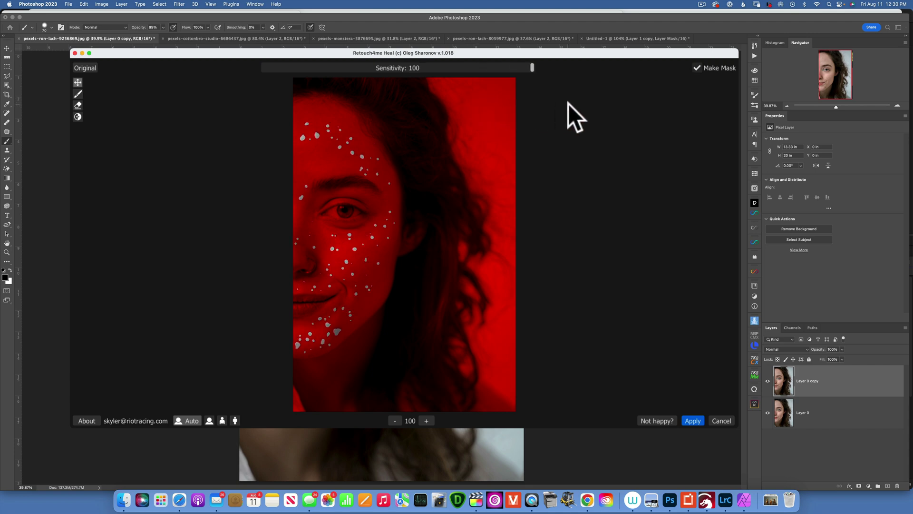
pyautogui.moveTo(569, 104); pyautogui.dragTo(568, 104)
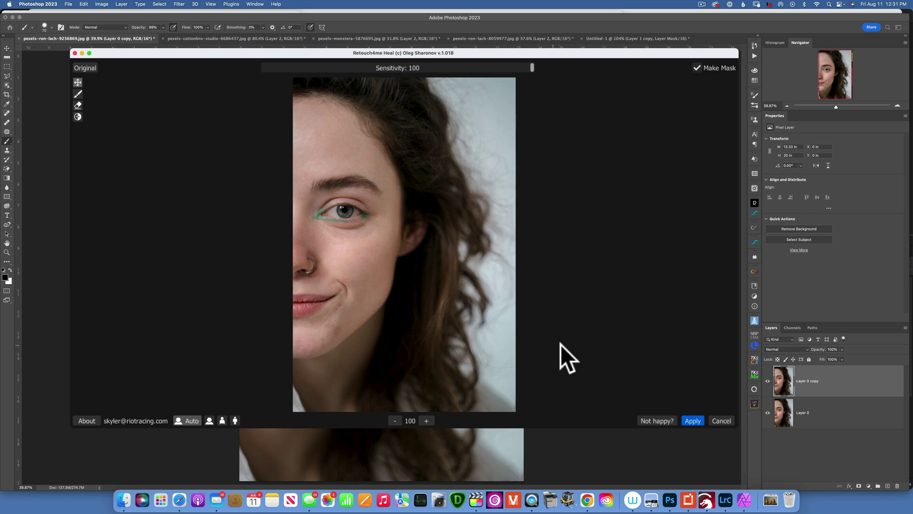
pyautogui.click(693, 419)
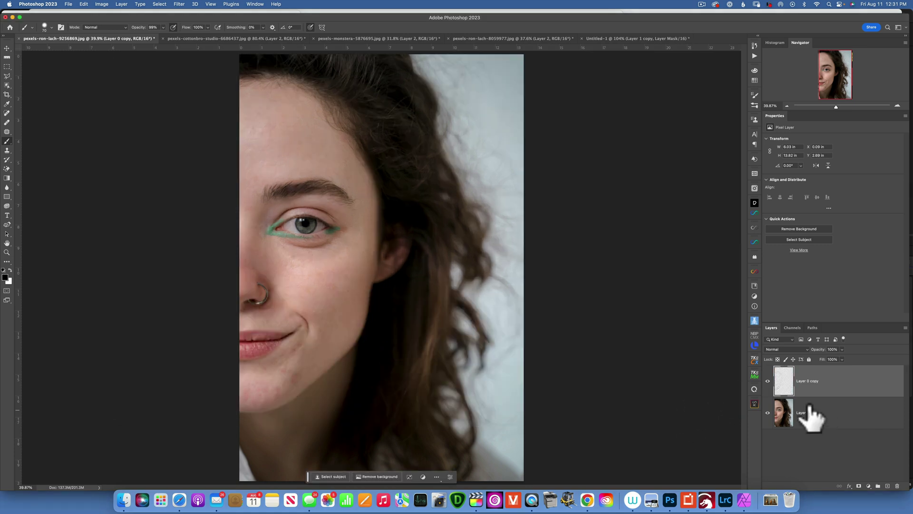
# Step: Inspect the healing patches with Layer 0 hidden, restore it, and toggle Layer 0 copy to compare before and after
pyautogui.click(768, 413)
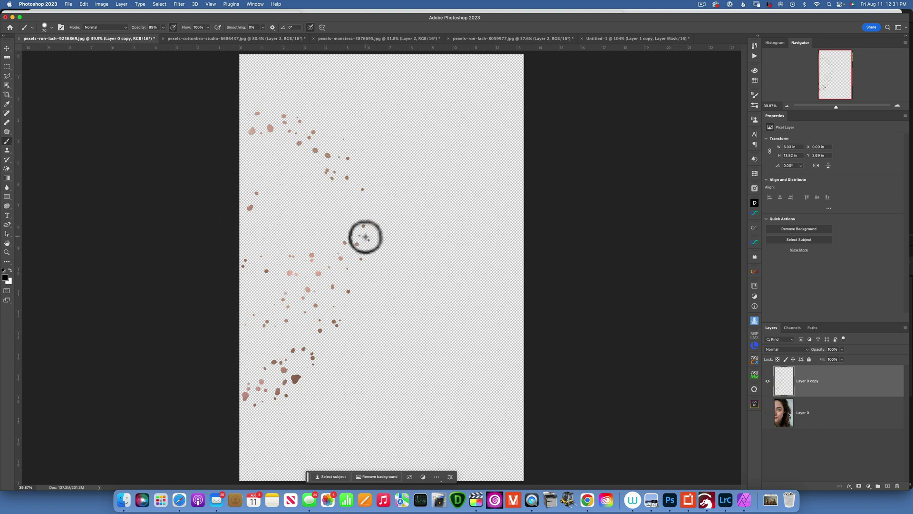
pyautogui.click(767, 412)
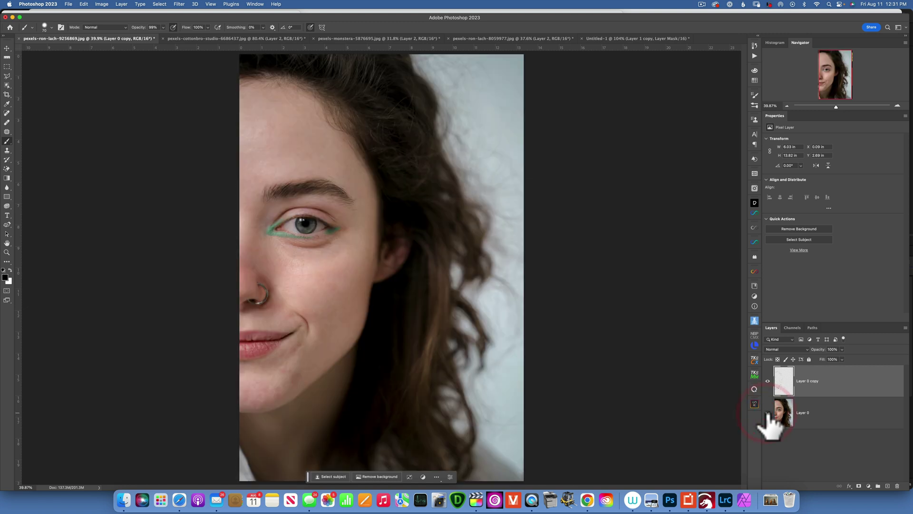
pyautogui.click(768, 380)
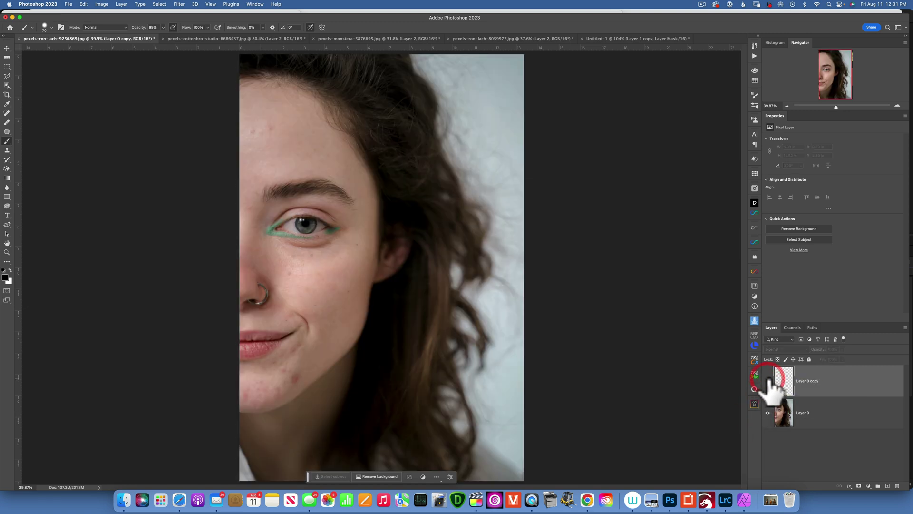
pyautogui.click(768, 380)
pyautogui.click(768, 380)
pyautogui.click(769, 380)
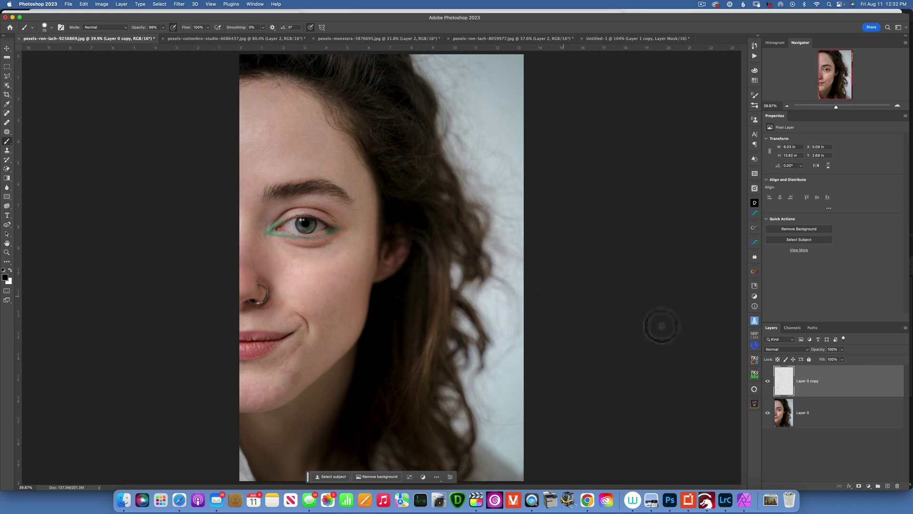
pyautogui.click(768, 381)
# Step: Add a white layer mask to Layer 0 copy and make the layer's image content active again
pyautogui.click(859, 486)
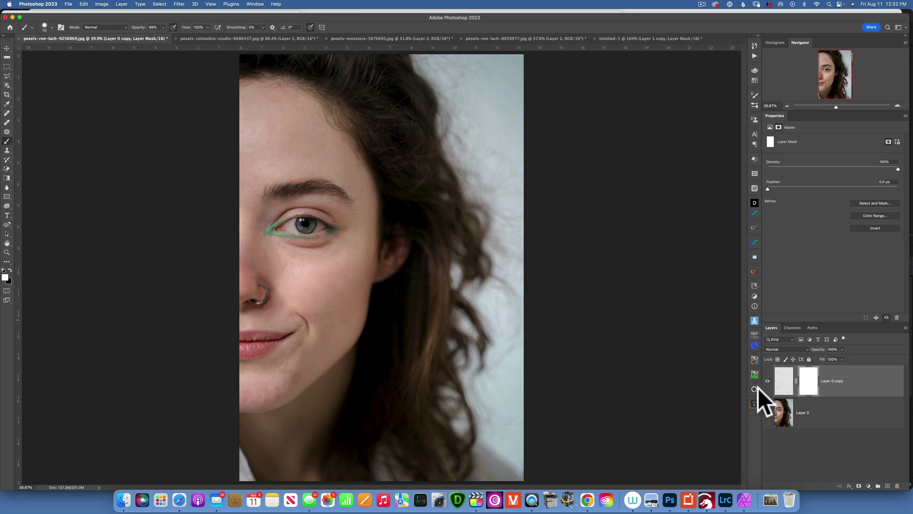
pyautogui.click(783, 381)
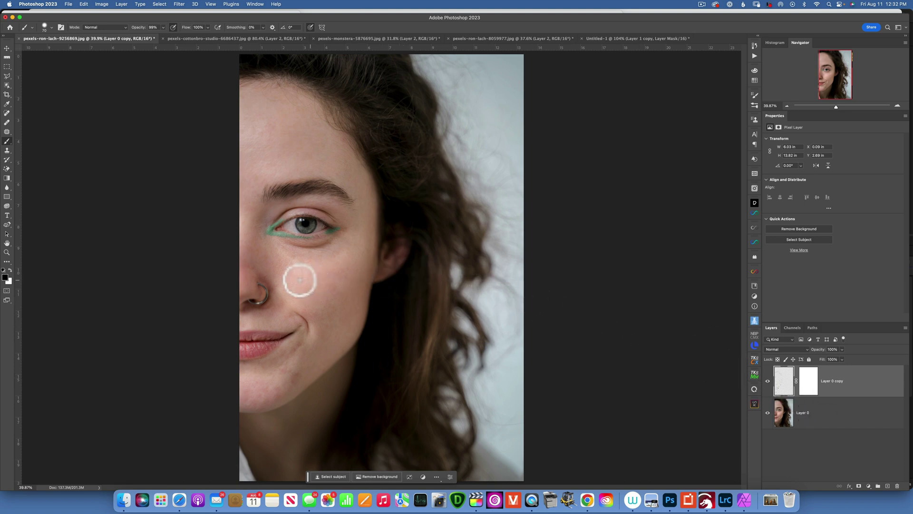
# Step: Examine the healed cheek and eye area up close with Layer 0 copy hidden and shown, and return to the full portrait
pyautogui.press('z')
pyautogui.moveTo(321, 265); pyautogui.dragTo(355, 268)
pyautogui.press('b')
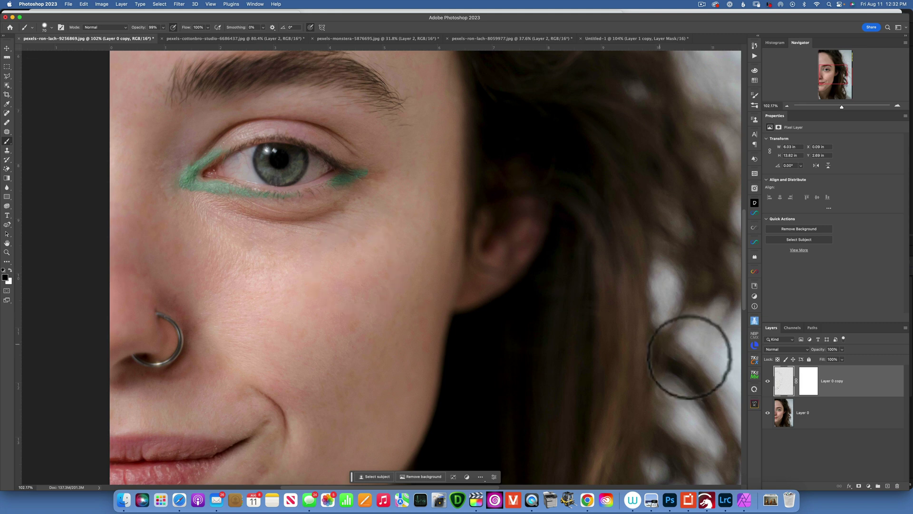
pyautogui.click(769, 381)
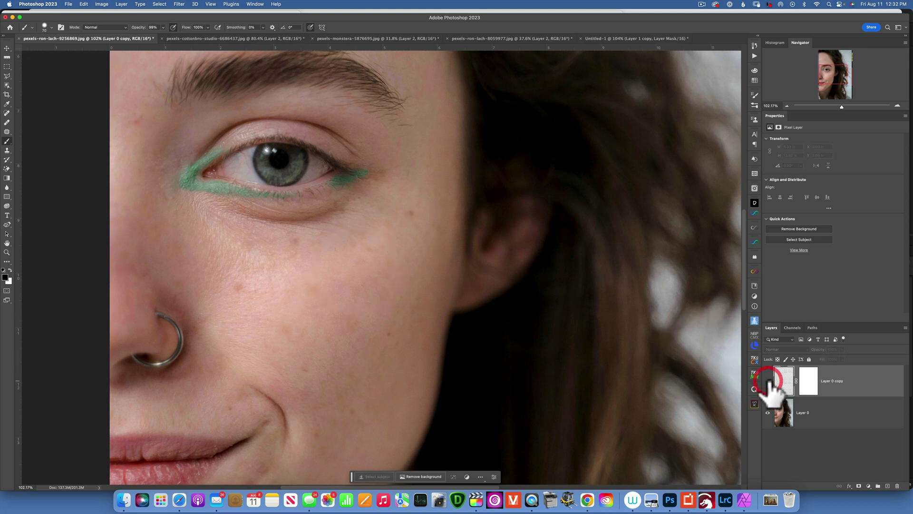
pyautogui.click(768, 380)
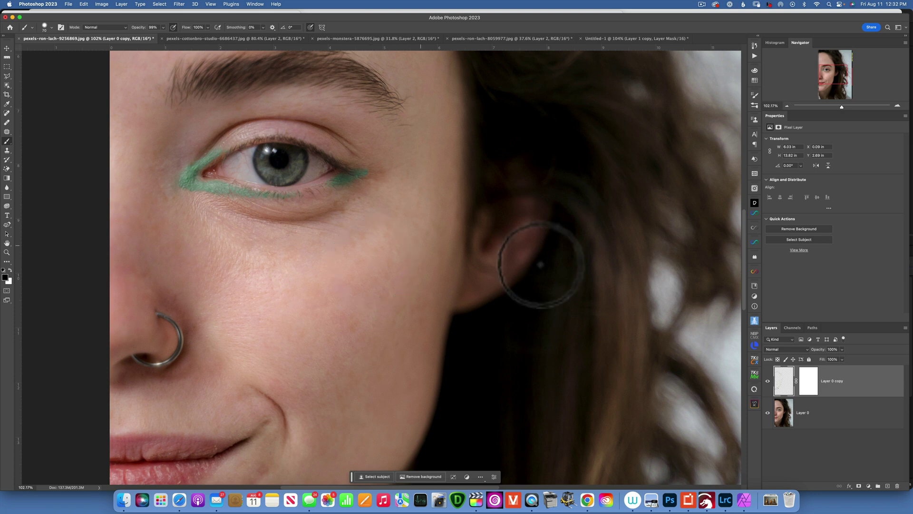
pyautogui.click(768, 382)
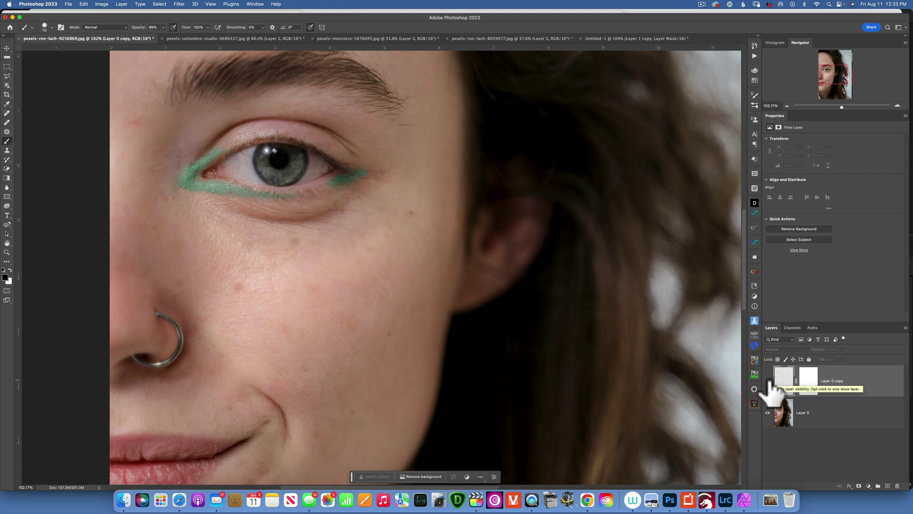
pyautogui.click(768, 382)
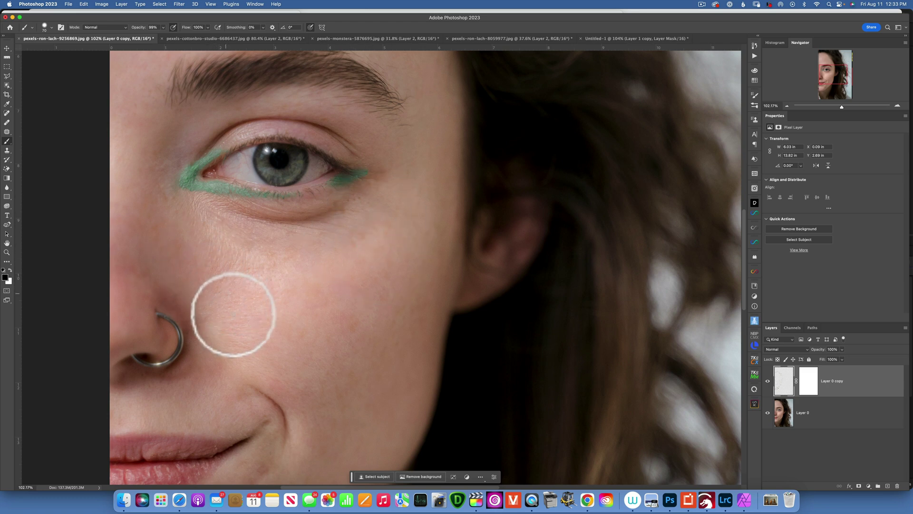
pyautogui.click(767, 381)
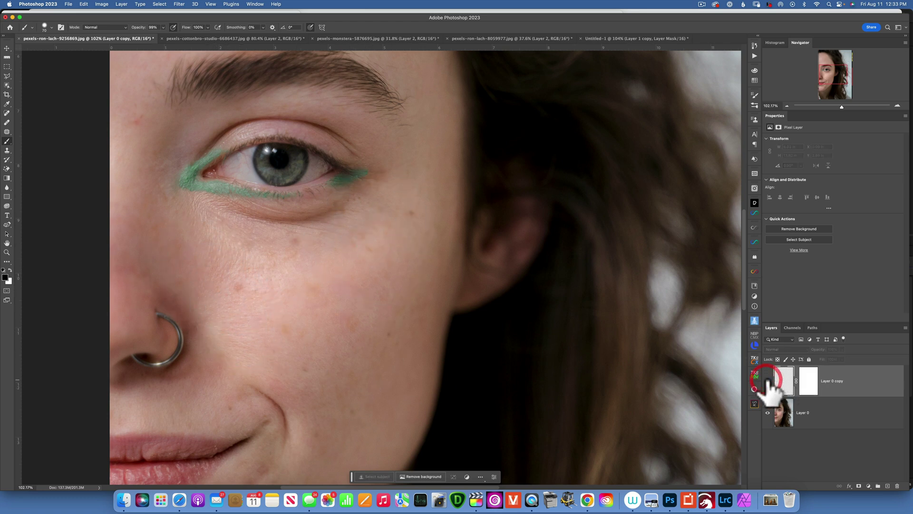
pyautogui.click(768, 381)
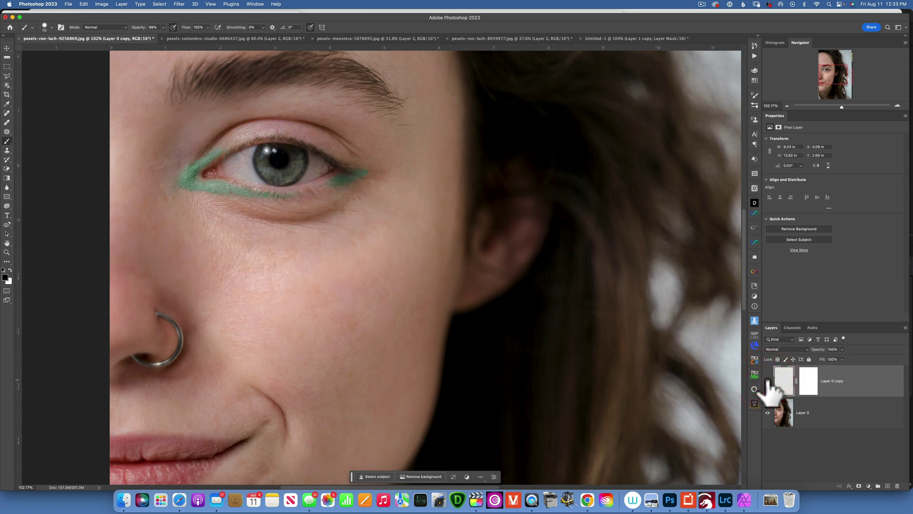
pyautogui.press('super')
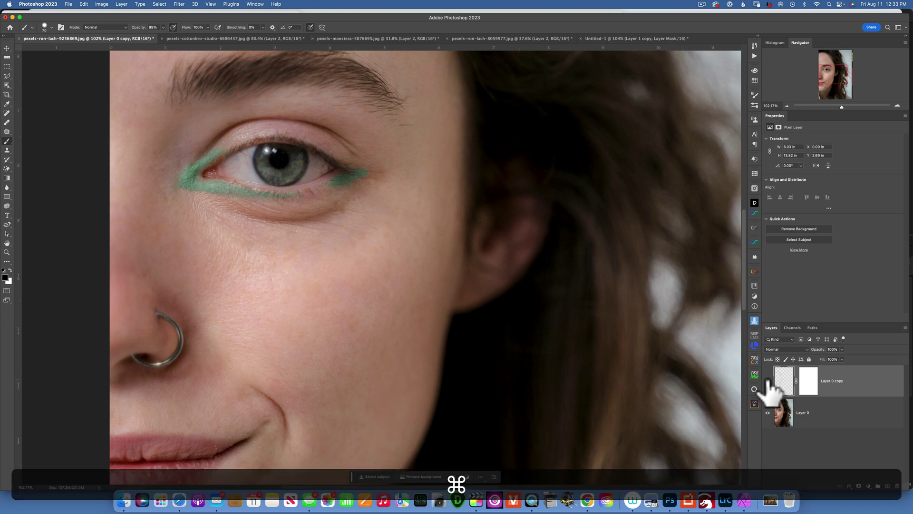
pyautogui.press('super+0')
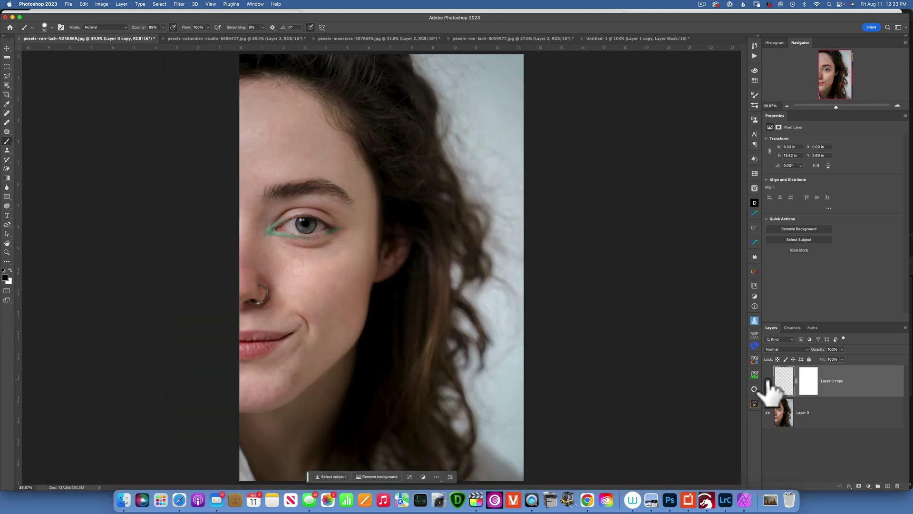
# Step: Stamp all visible layers into a new merged layer above Layer 0 copy
pyautogui.click(863, 380)
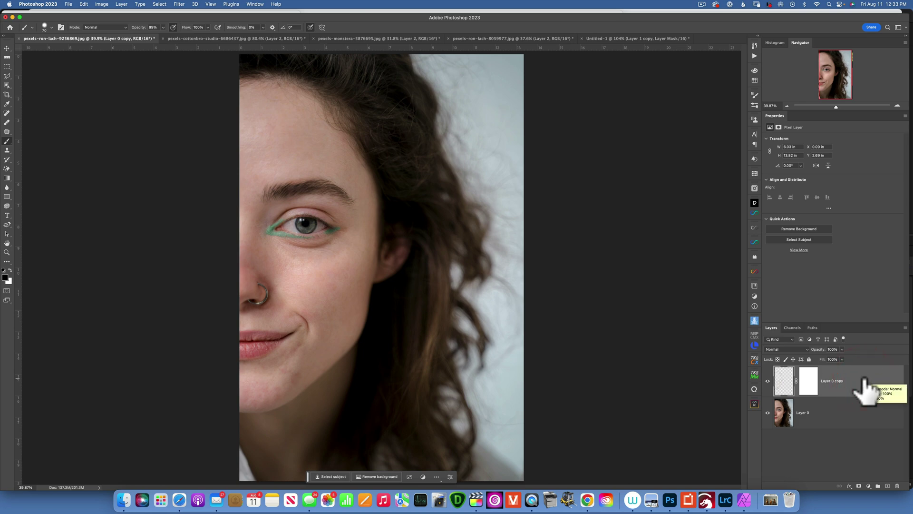
pyautogui.press('super')
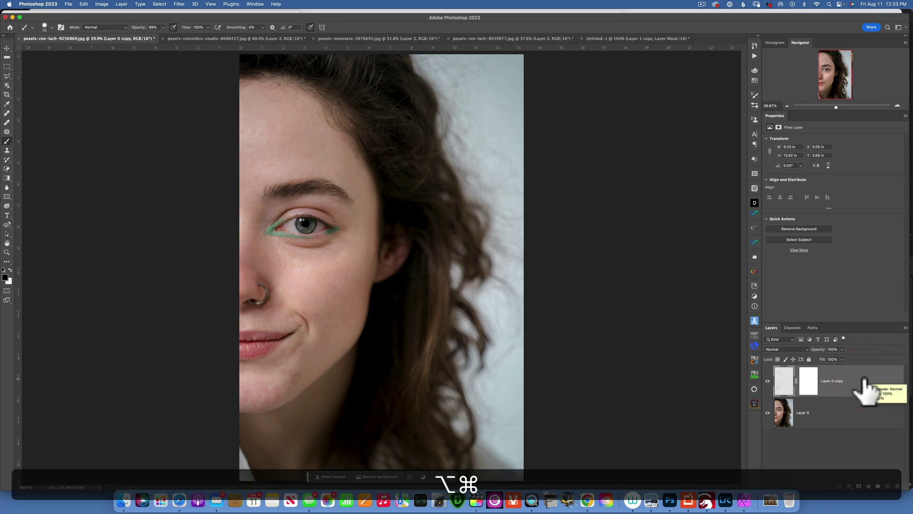
pyautogui.press('alt+shift+super+e')
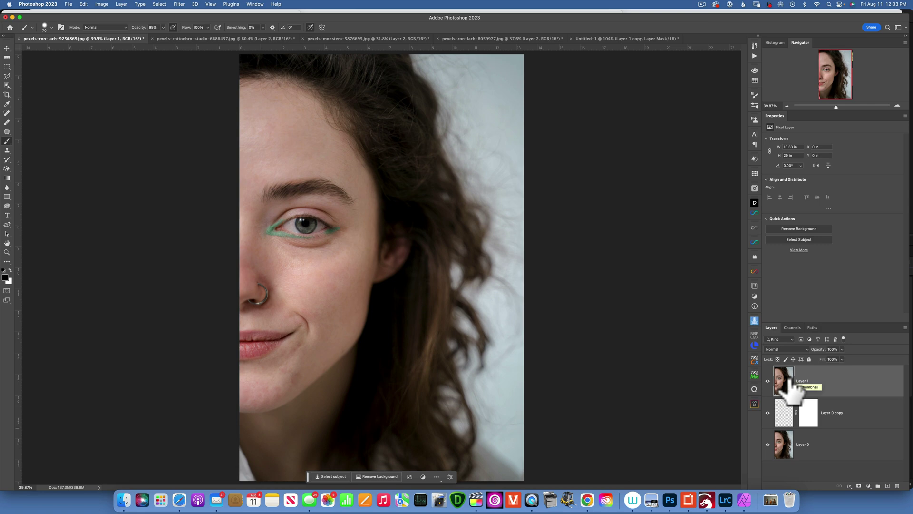
# Step: Check the merged layer on its own by hiding Layer 0 copy and Layer 0, and restore both
pyautogui.click(767, 412)
pyautogui.click(767, 443)
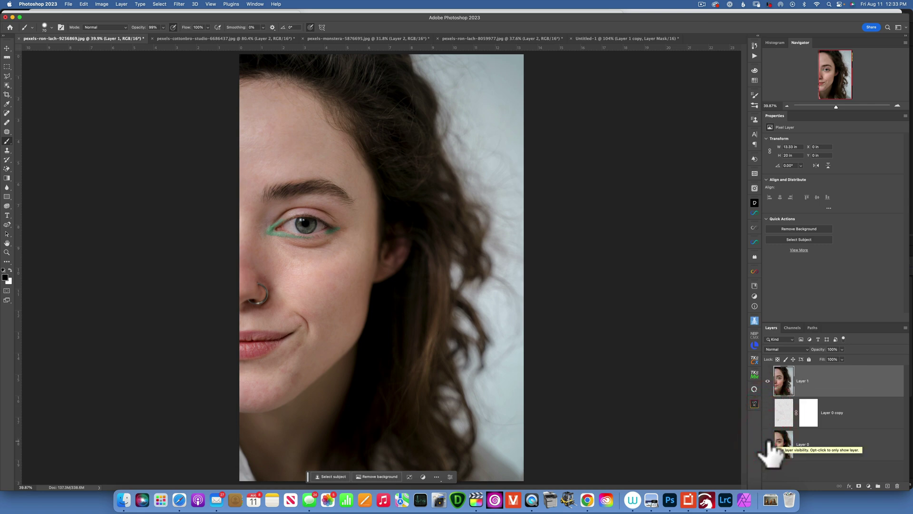
pyautogui.click(767, 443)
pyautogui.click(767, 410)
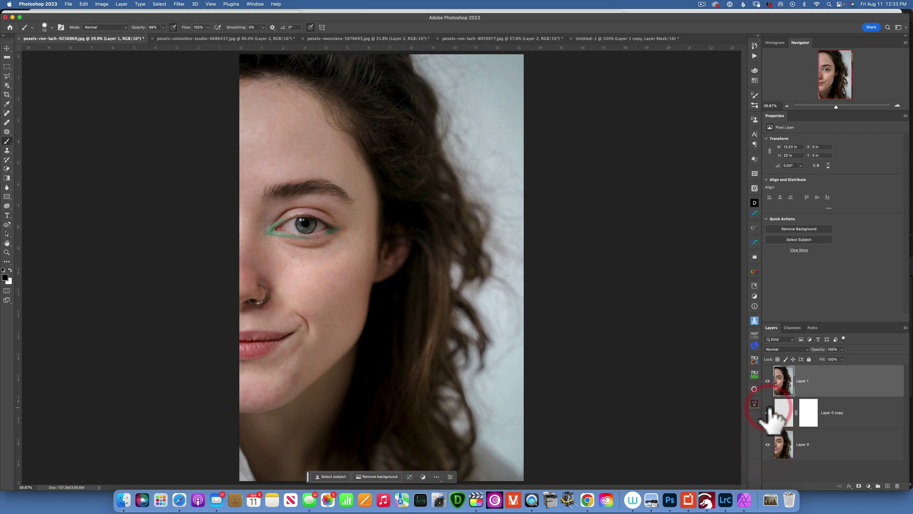
# Step: Open the Retouch4me Dodge Burn filter on the merged Layer 1 and compare its result with the original
pyautogui.click(818, 384)
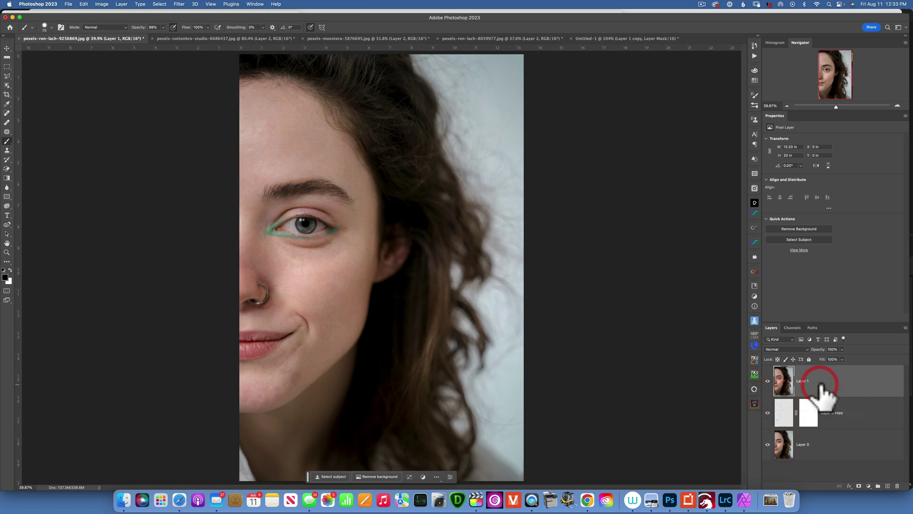
pyautogui.click(180, 3)
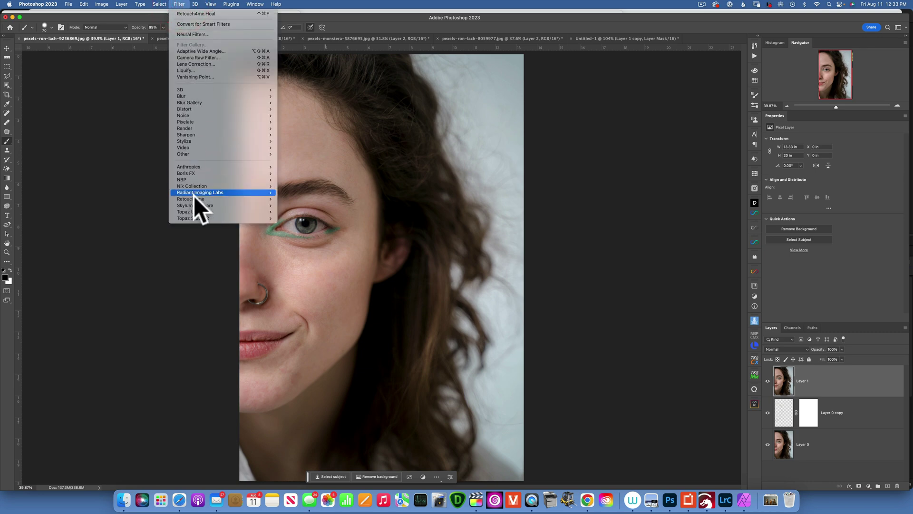
pyautogui.moveTo(195, 198)
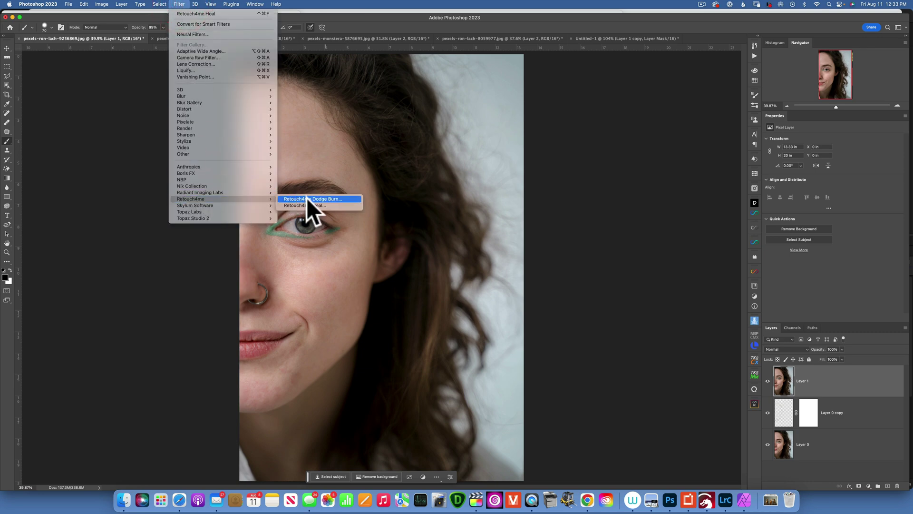
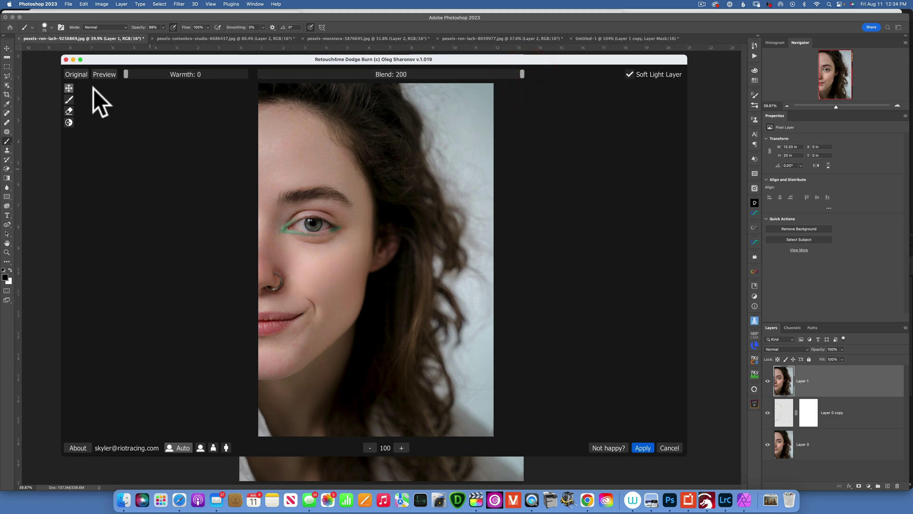
pyautogui.click(80, 74)
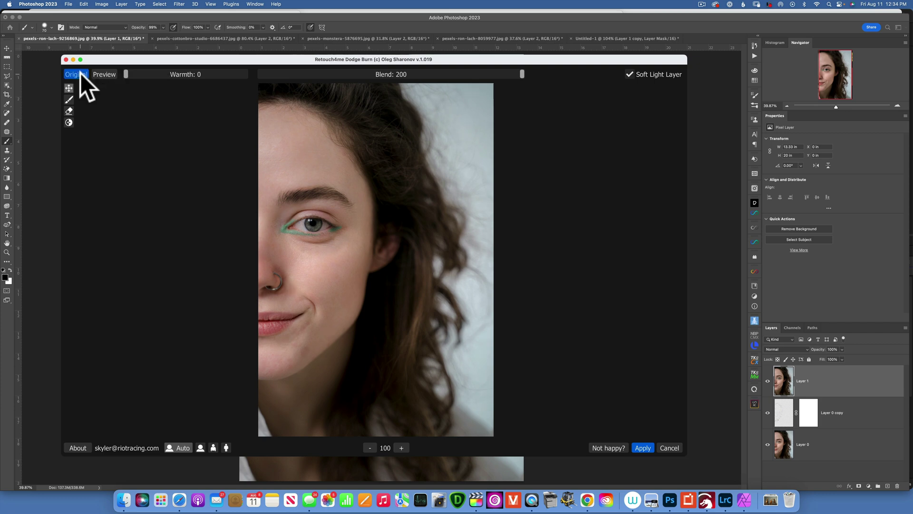
pyautogui.click(81, 73)
pyautogui.click(81, 74)
pyautogui.click(81, 73)
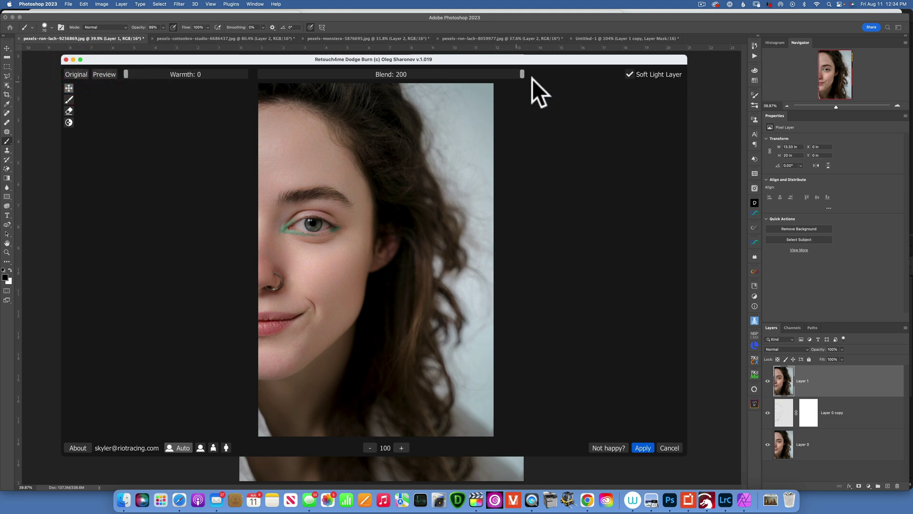
# Step: Set Blend to 137 and Warmth to 3, and apply Dodge Burn with Soft Light Layer enabled
pyautogui.moveTo(521, 72); pyautogui.dragTo(438, 73)
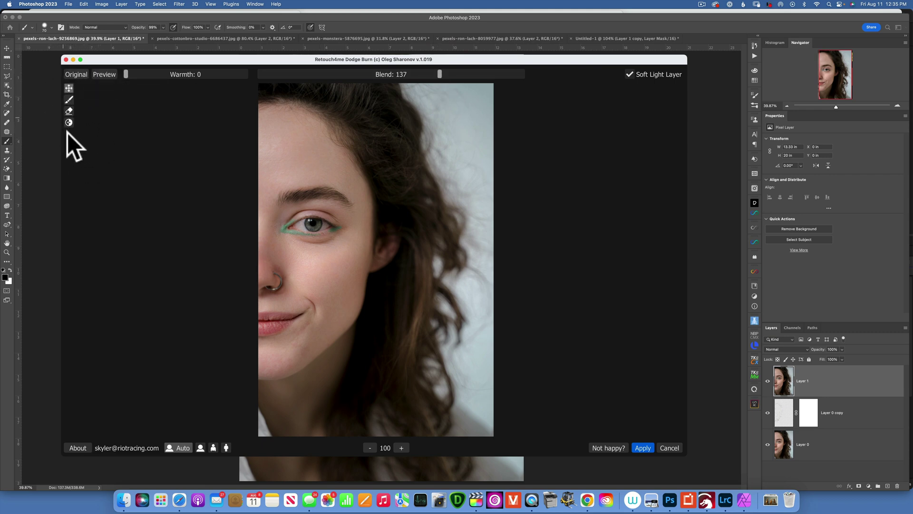
pyautogui.moveTo(127, 73); pyautogui.dragTo(149, 75)
pyautogui.moveTo(230, 85); pyautogui.dragTo(129, 81)
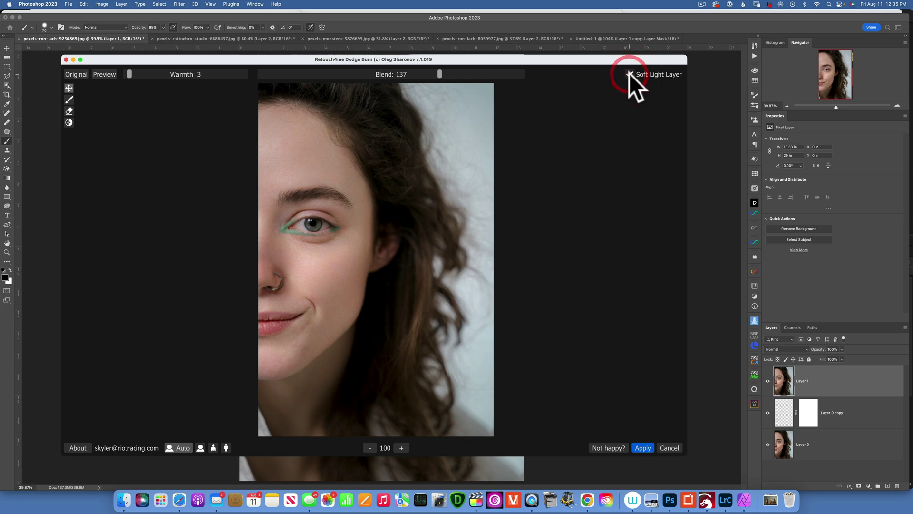
pyautogui.click(642, 447)
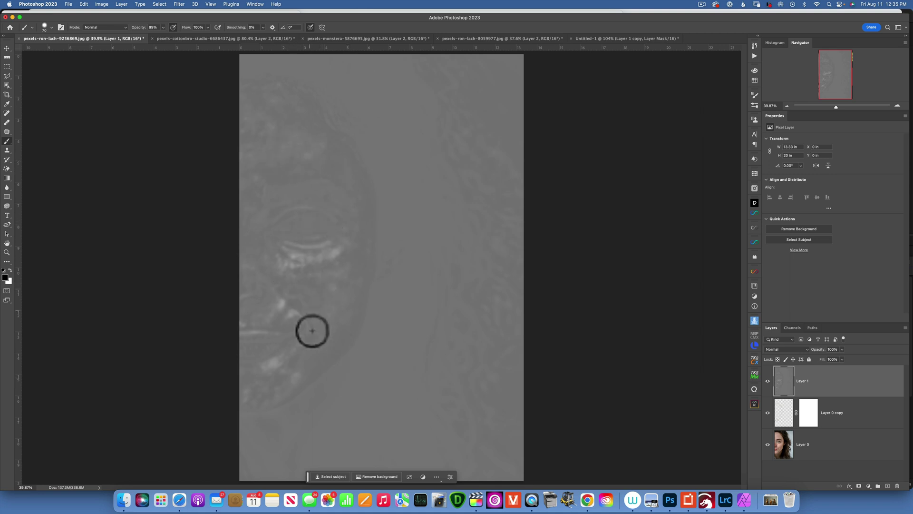
# Step: Set the gray Layer 1 to the Soft Light blend mode and toggle its visibility to compare before and after
pyautogui.click(789, 349)
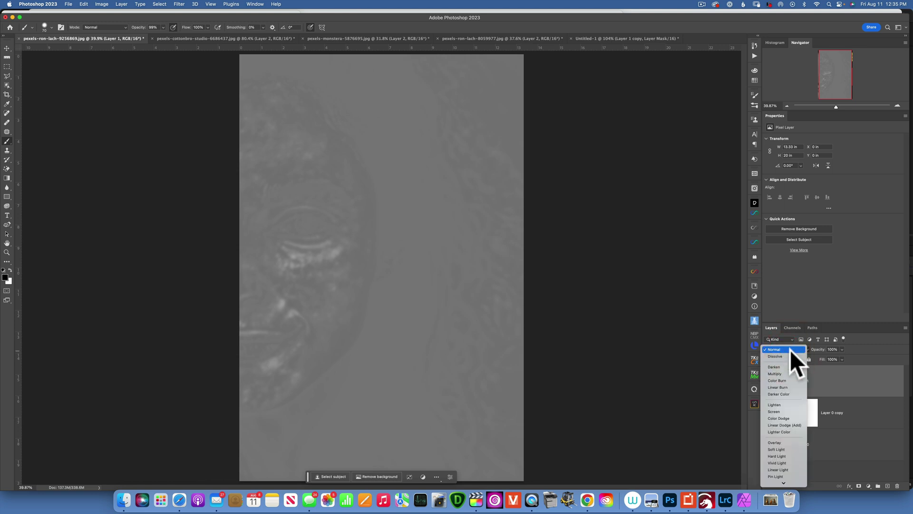
pyautogui.click(787, 449)
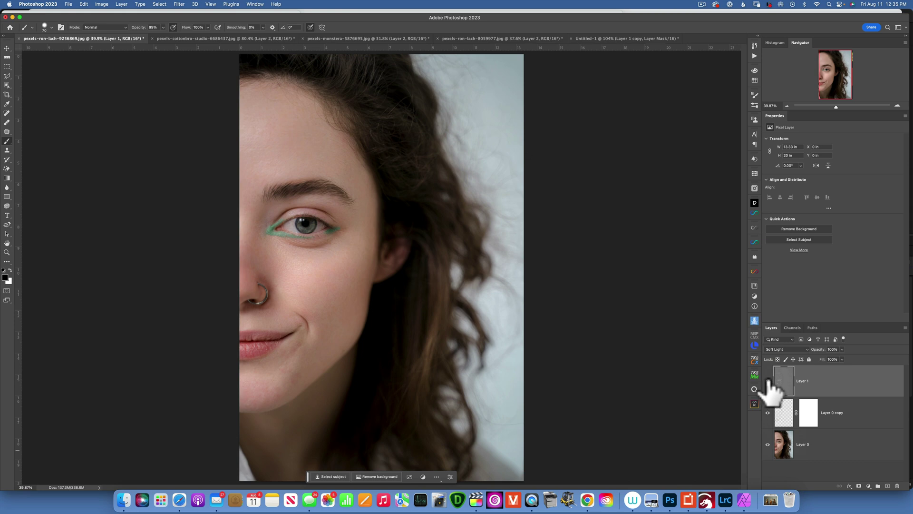
pyautogui.click(767, 380)
pyautogui.click(767, 380)
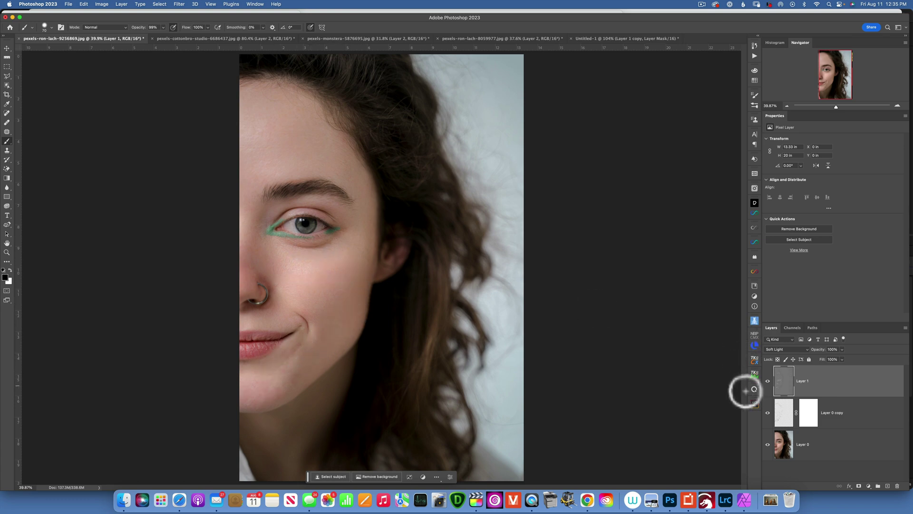
pyautogui.click(767, 380)
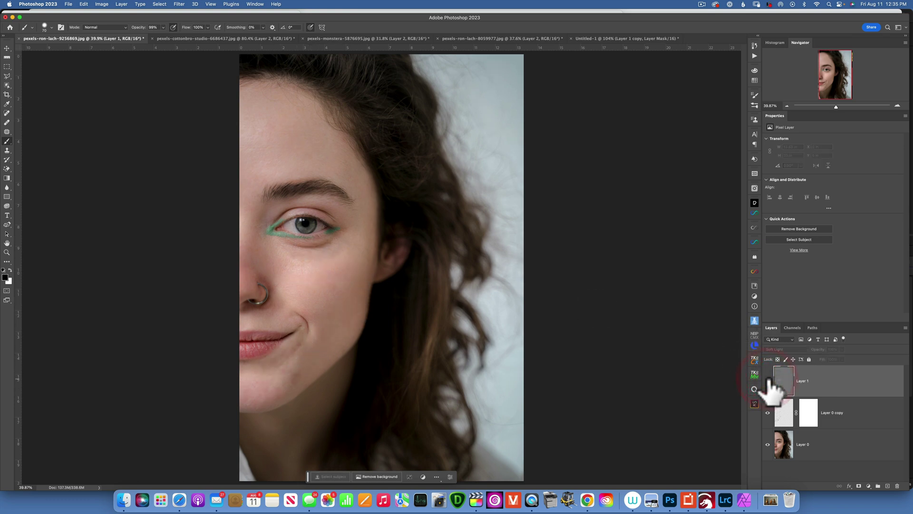
pyautogui.click(767, 381)
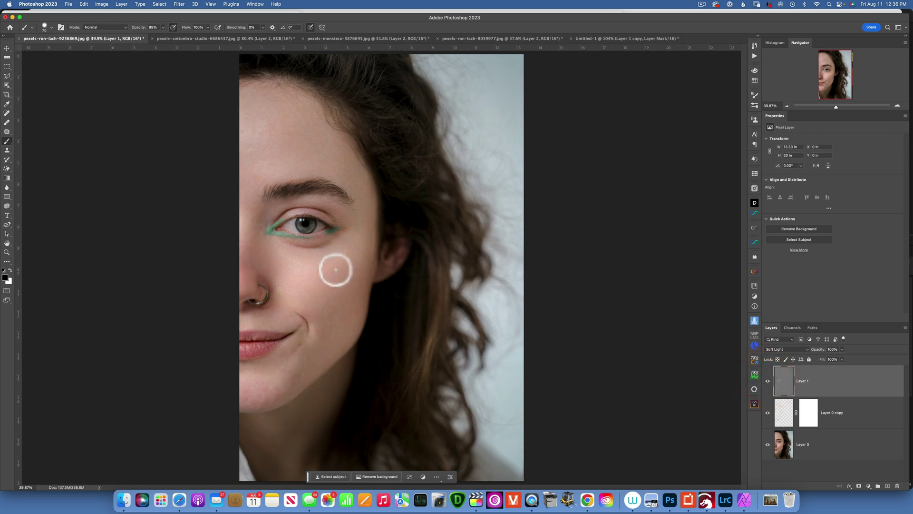
pyautogui.click(767, 381)
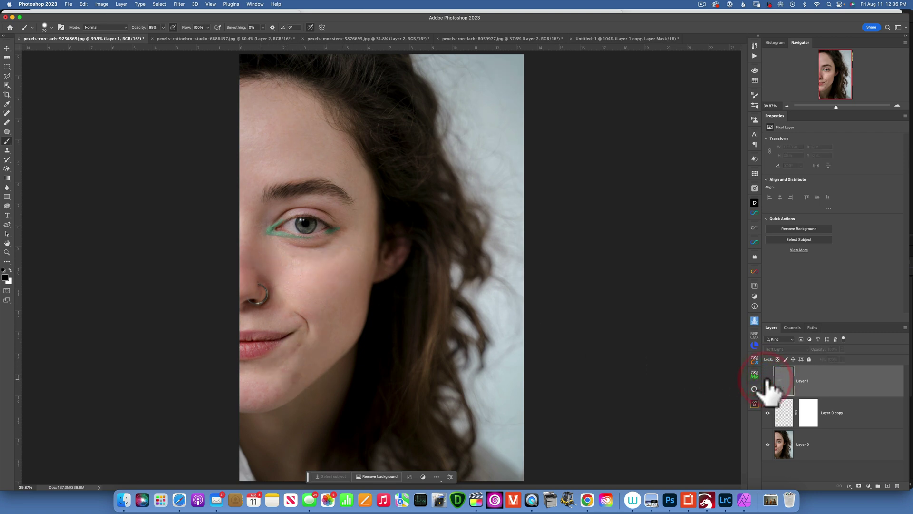
pyautogui.click(767, 380)
pyautogui.click(767, 380)
pyautogui.click(767, 380)
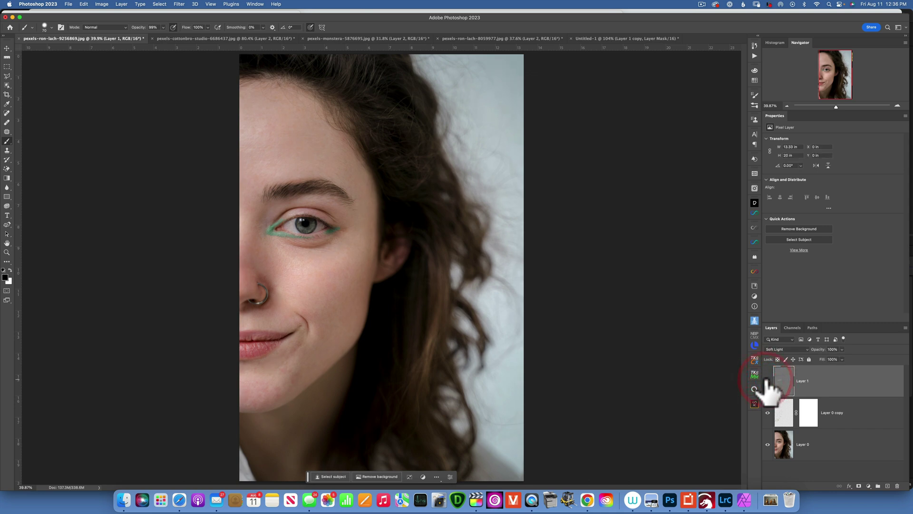
# Step: Compare Layer 0 alone against the full retouch on the cheek and eye at 100% zoom, and return to the full portrait
pyautogui.press('z')
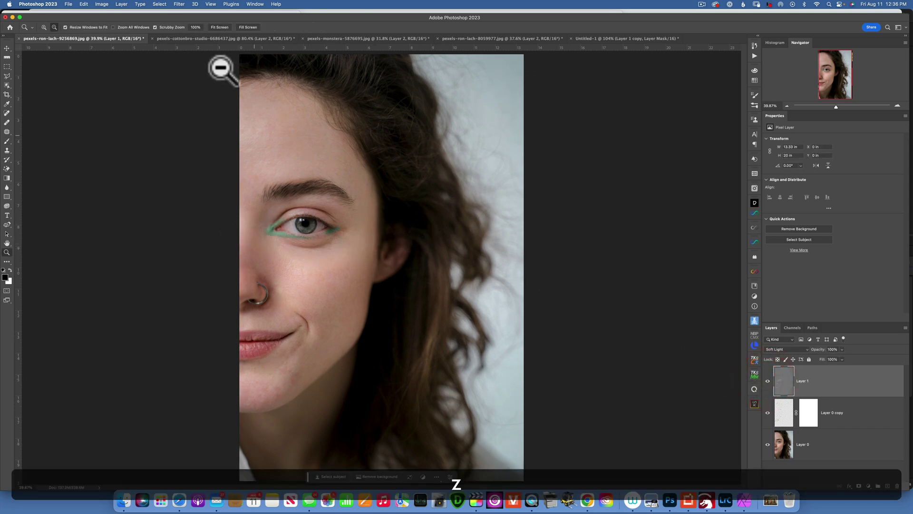
pyautogui.click(197, 27)
pyautogui.press('b')
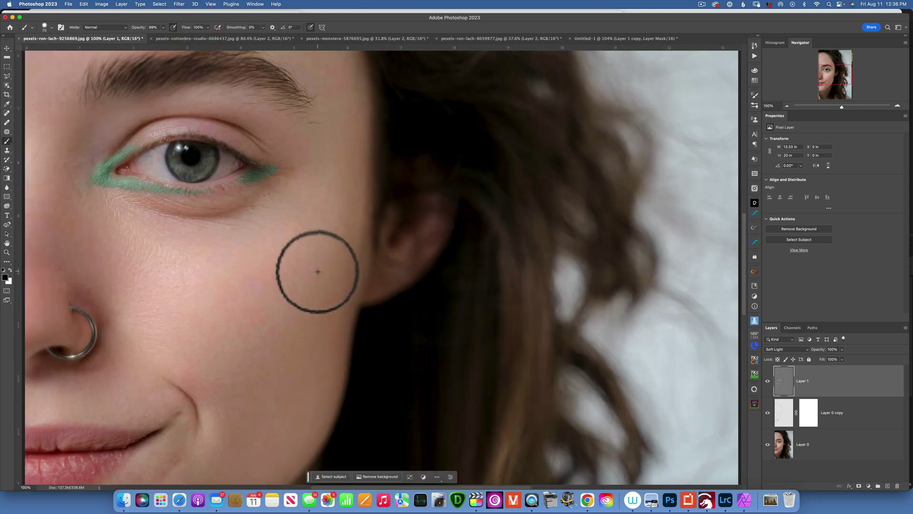
pyautogui.press('space')
pyautogui.moveTo(356, 246); pyautogui.dragTo(467, 206)
pyautogui.click(469, 207)
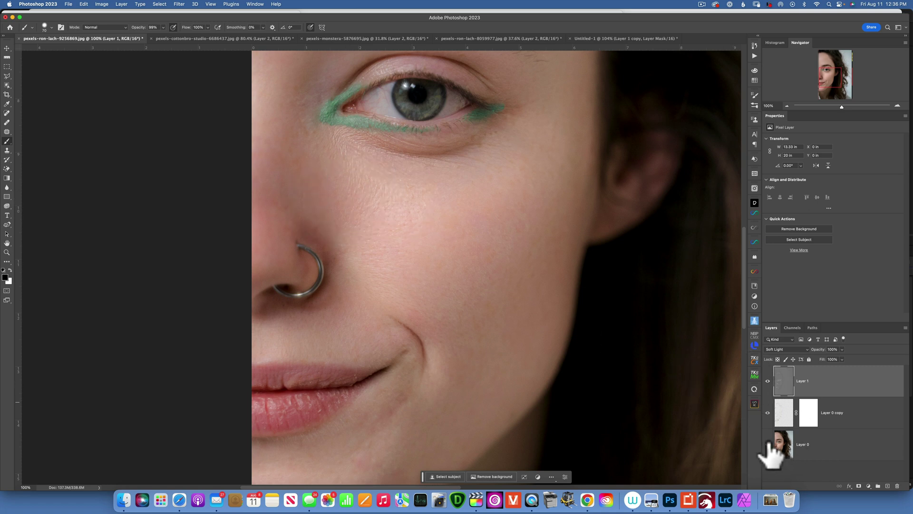
pyautogui.press('alt')
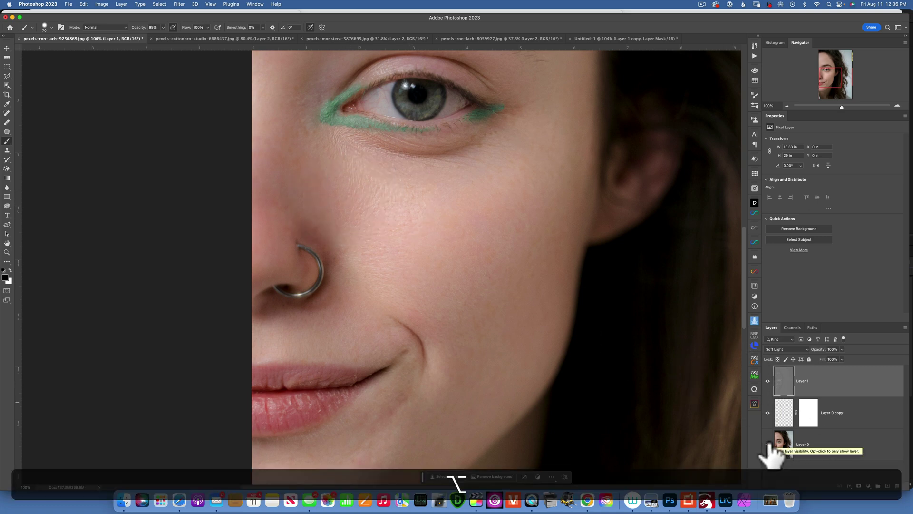
pyautogui.keyDown('alt'); pyautogui.click(768, 444); pyautogui.keyUp('alt')
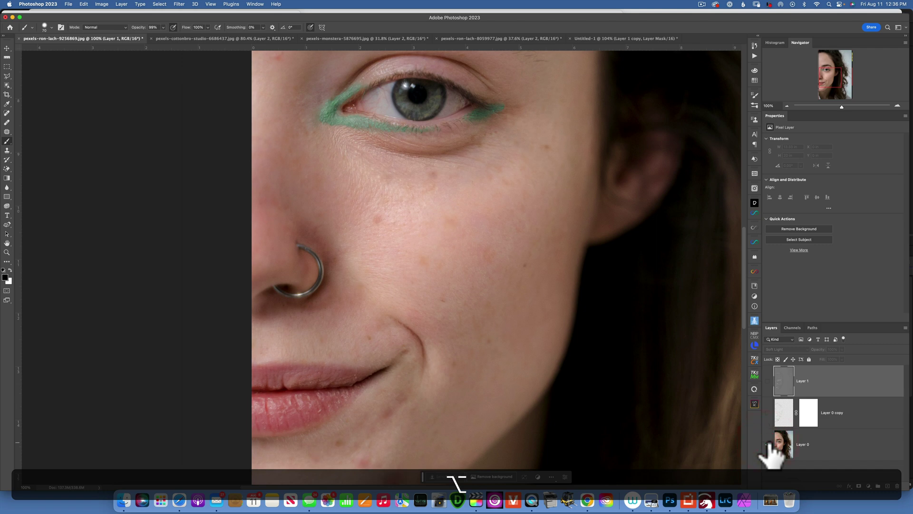
pyautogui.keyDown('alt'); pyautogui.click(767, 444); pyautogui.keyUp('alt')
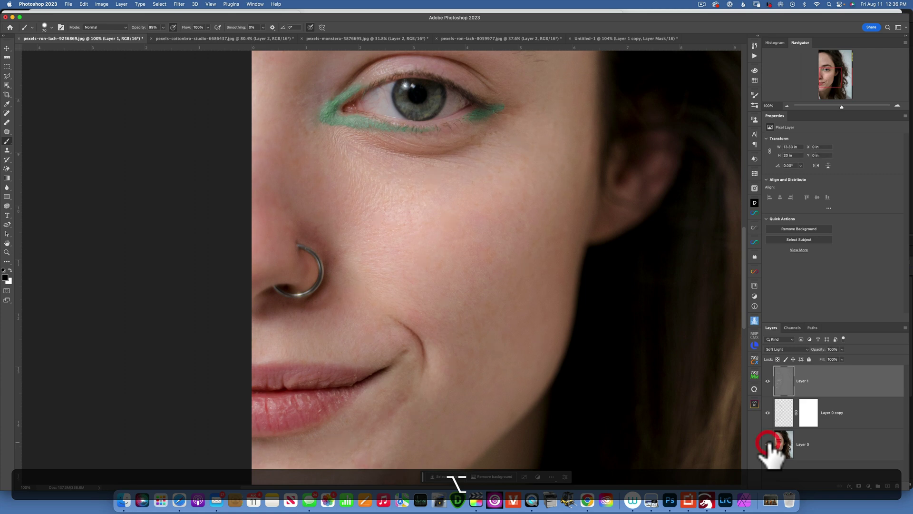
pyautogui.keyDown('alt'); pyautogui.click(768, 445); pyautogui.keyUp('alt')
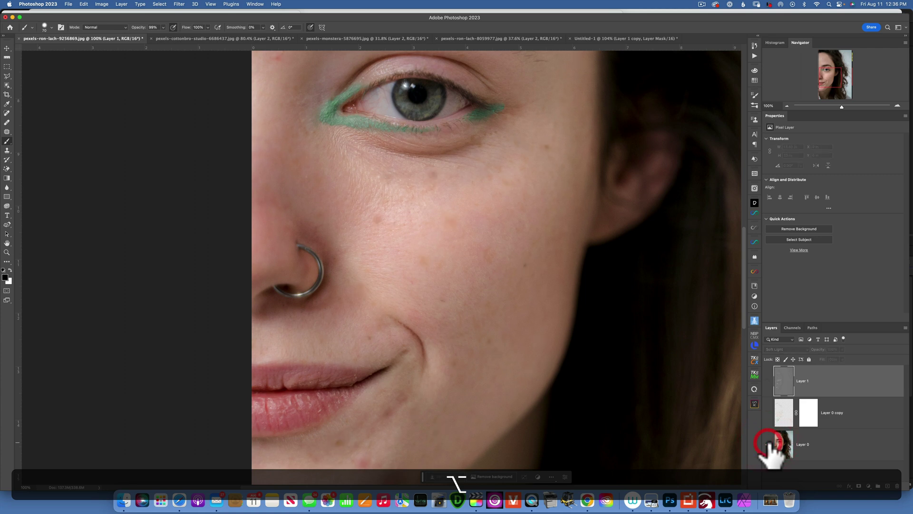
pyautogui.keyDown('alt'); pyautogui.click(767, 444); pyautogui.keyUp('alt')
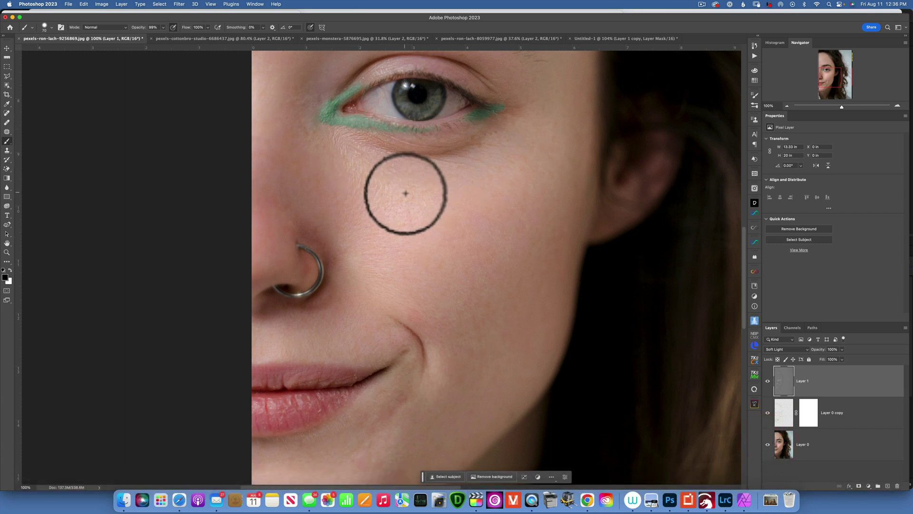
pyautogui.press('z')
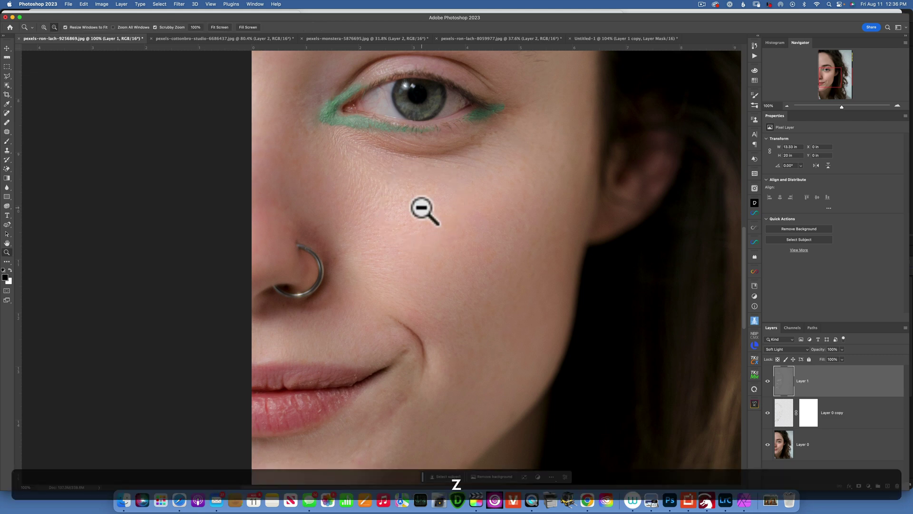
pyautogui.moveTo(424, 212); pyautogui.dragTo(395, 207)
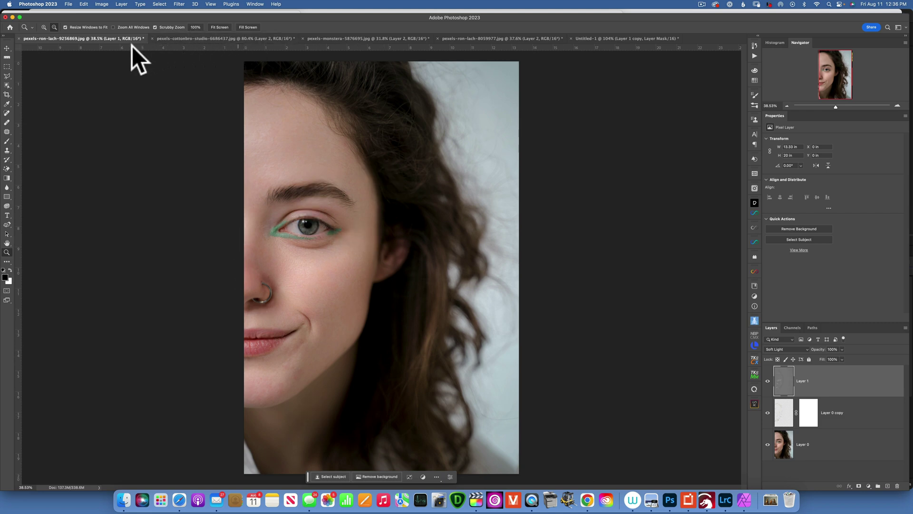
# Step: Switch to the headphones portrait pexels-cottonbro-studio-6686437.jpg and compare its Background alone with the retouched version
pyautogui.click(201, 37)
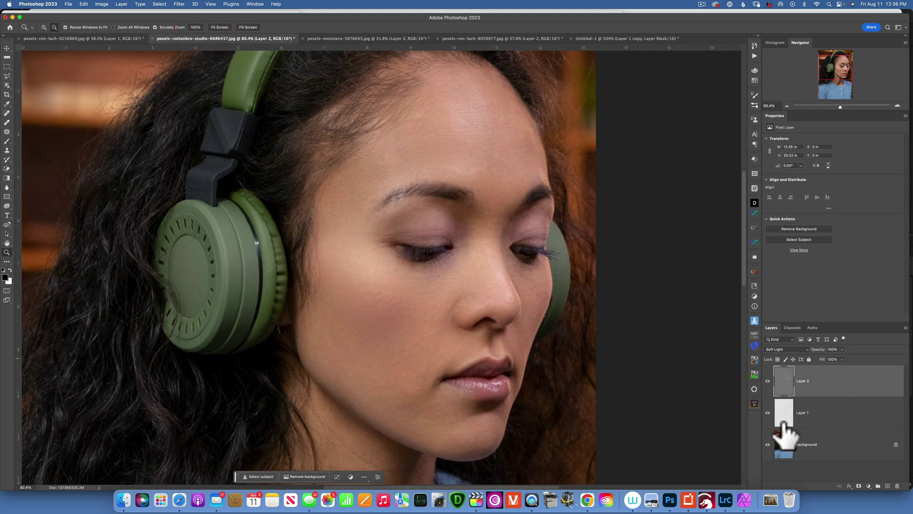
pyautogui.keyDown('alt'); pyautogui.click(767, 444); pyautogui.keyUp('alt')
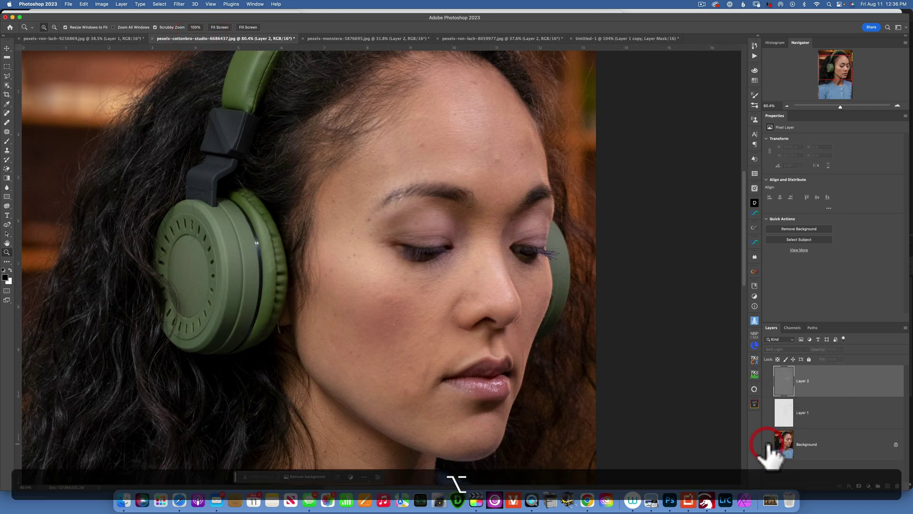
pyautogui.keyDown('alt'); pyautogui.click(767, 445); pyautogui.keyUp('alt')
# Step: Delete Layer 2 and Layer 1 from the headphones portrait and duplicate the Background layer
pyautogui.click(832, 390)
pyautogui.press('BackSpace')
pyautogui.click(832, 383)
pyautogui.press('BackSpace')
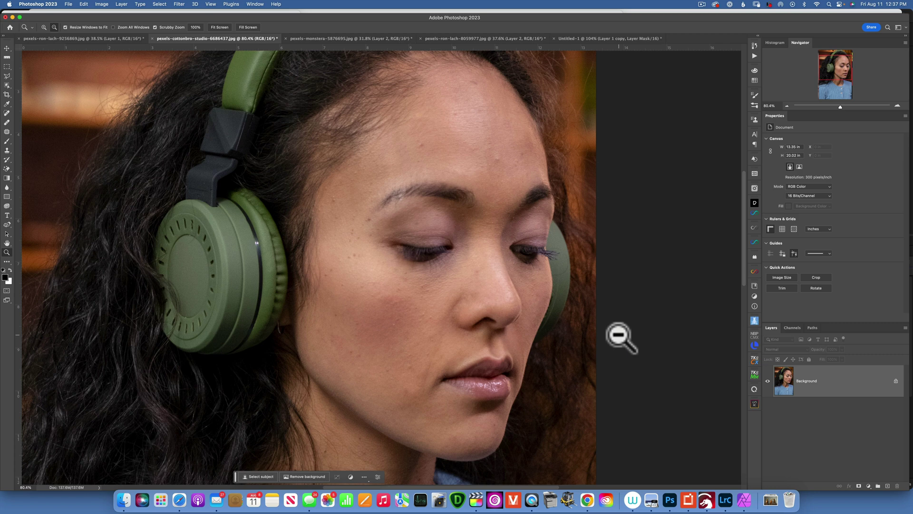
pyautogui.press('super+j')
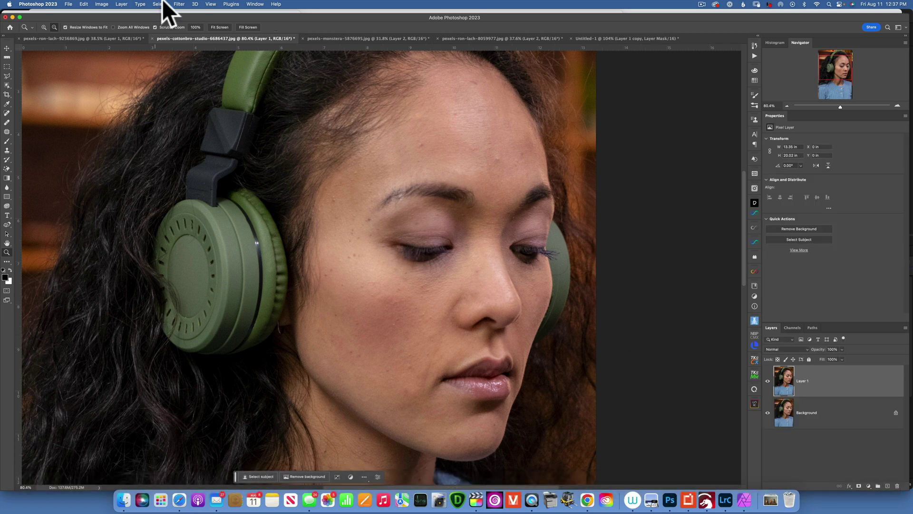
# Step: Apply Retouch4me Heal to Layer 1 of the headphones portrait with Sensitivity 100 and Make Mask enabled
pyautogui.click(177, 4)
pyautogui.moveTo(212, 198)
pyautogui.click(312, 205)
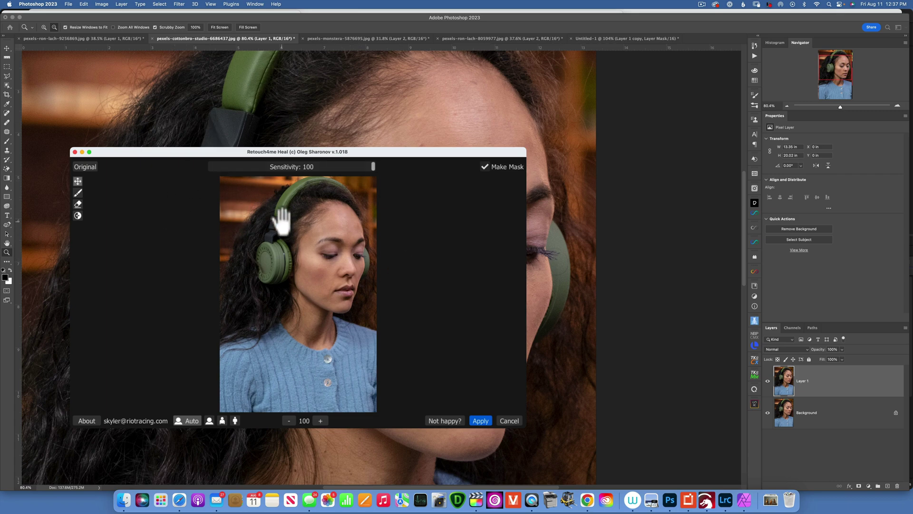
pyautogui.click(481, 421)
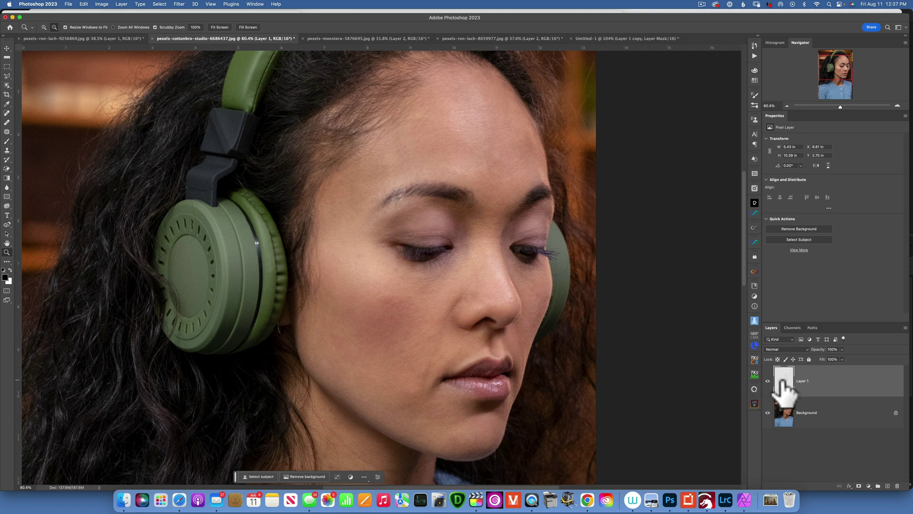
# Step: Compare the headphones portrait with and without the healing layer, first on the whole face and again at 100% zoom
pyautogui.click(767, 381)
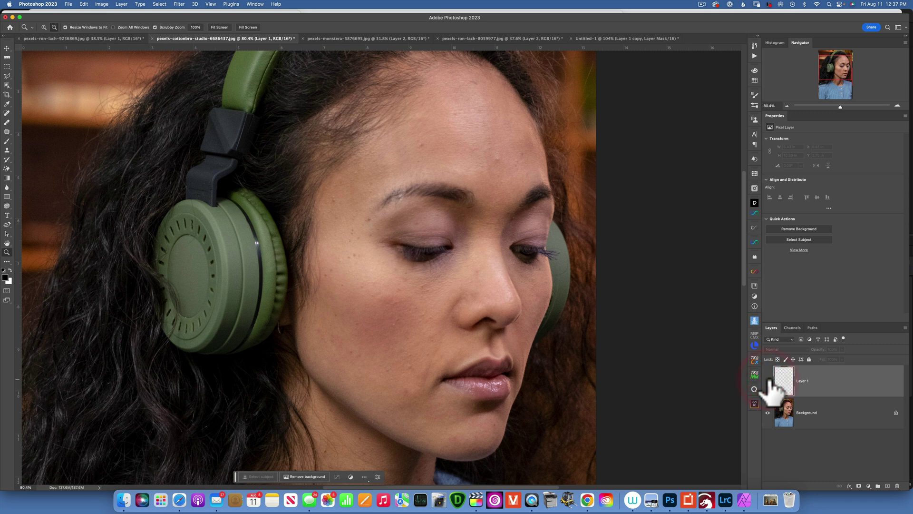
pyautogui.click(768, 381)
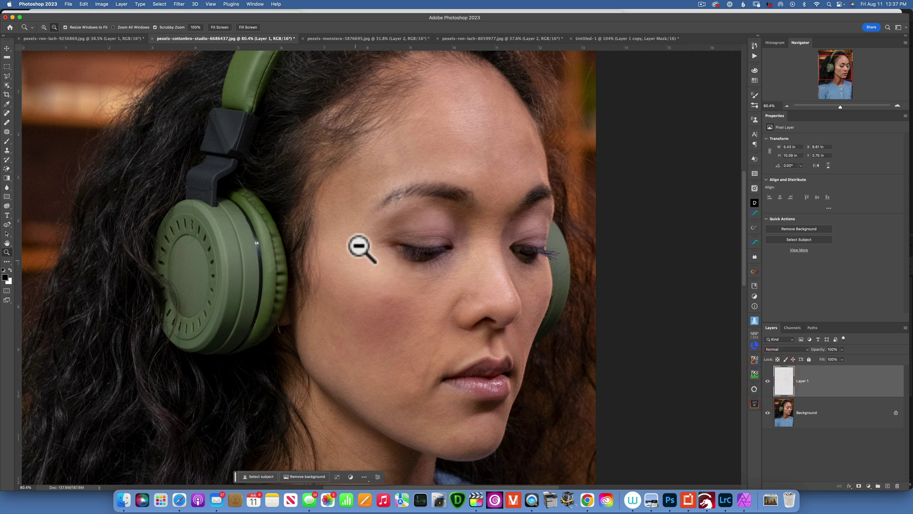
pyautogui.click(768, 380)
pyautogui.click(768, 380)
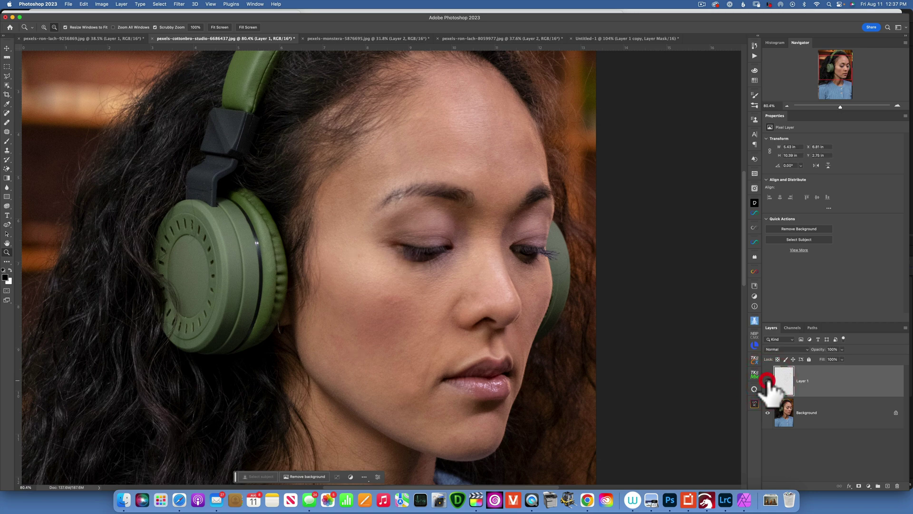
pyautogui.press('z')
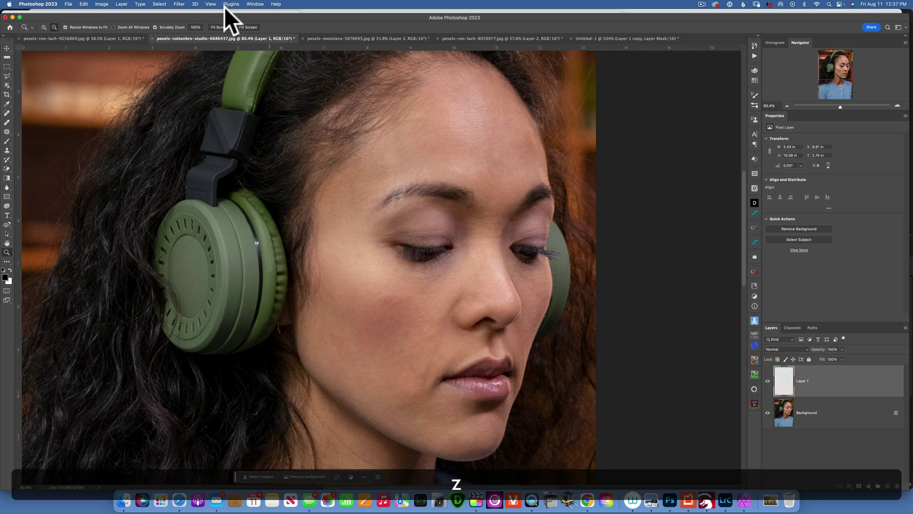
pyautogui.click(195, 27)
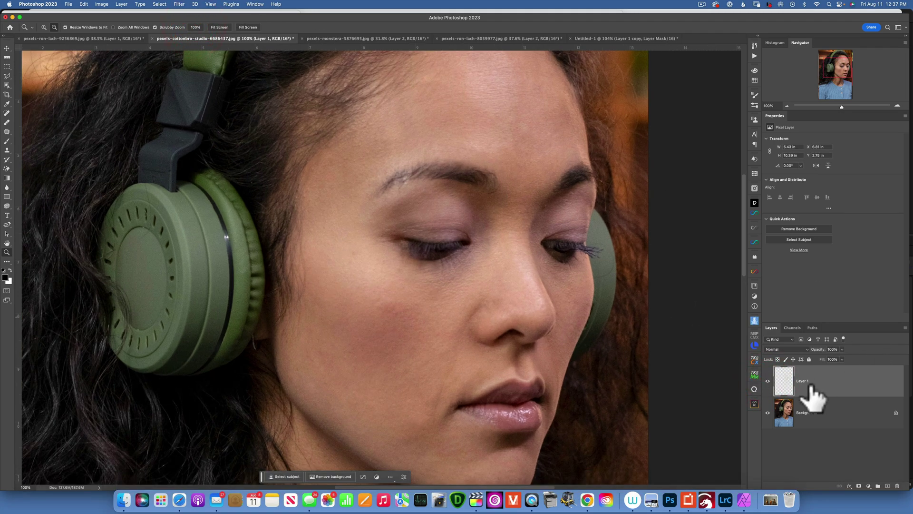
pyautogui.click(768, 380)
pyautogui.click(767, 380)
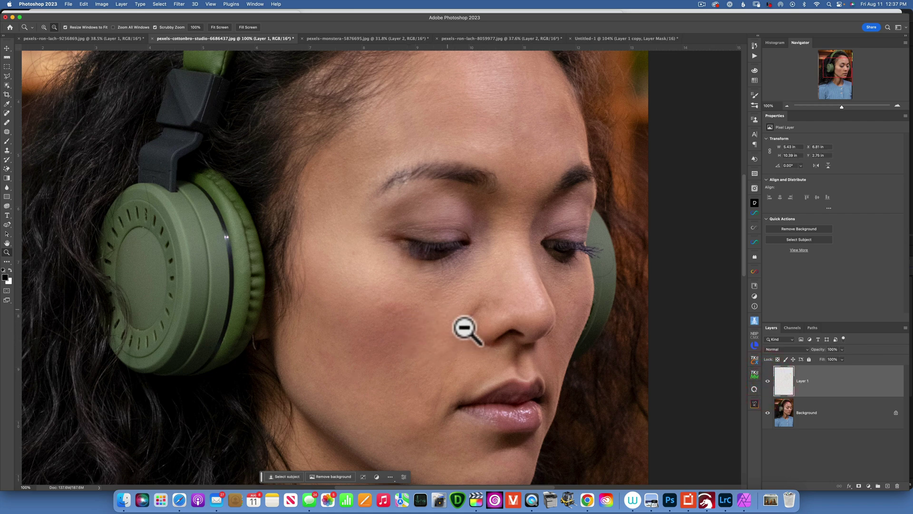
pyautogui.click(768, 379)
pyautogui.click(768, 380)
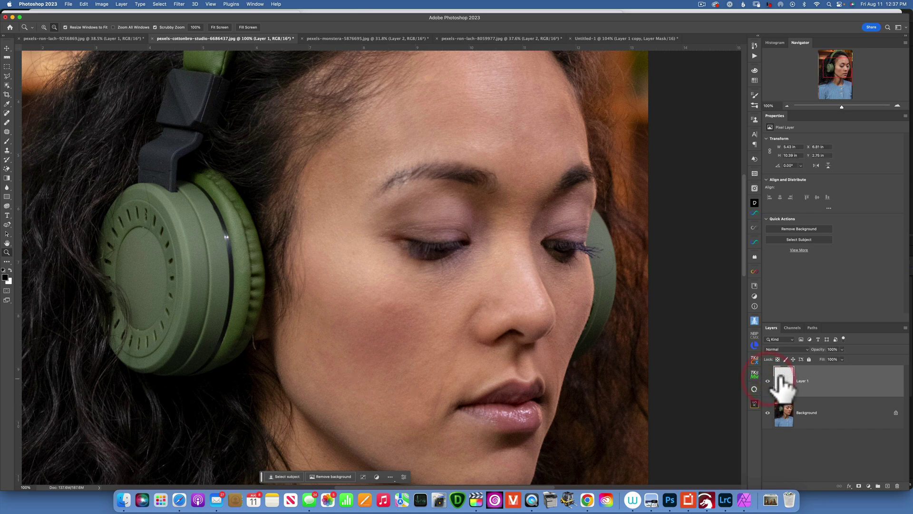
# Step: Stamp the visible layers onto a new layer above Layer 1 and apply Retouch4me Dodge Burn with Warmth 3, Blend 137 and Soft Light Layer enabled
pyautogui.click(833, 377)
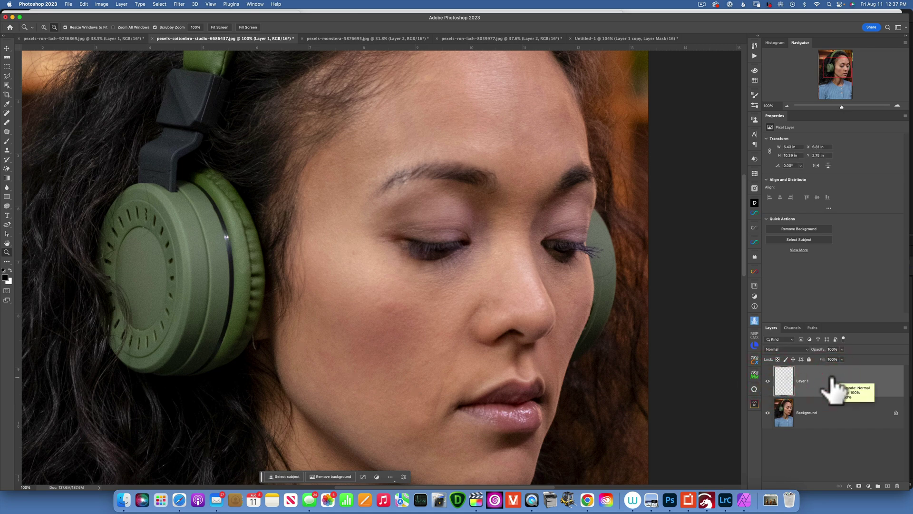
pyautogui.press('alt+shift+super+e')
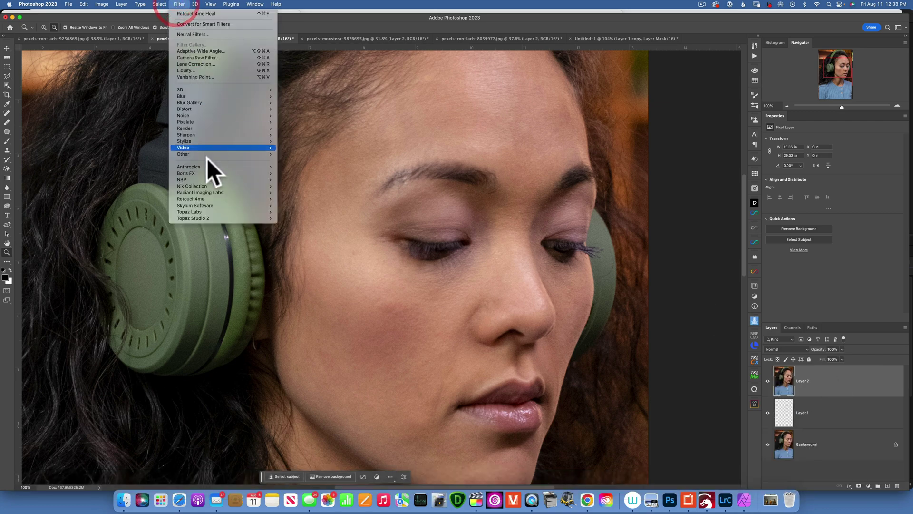
pyautogui.moveTo(205, 199)
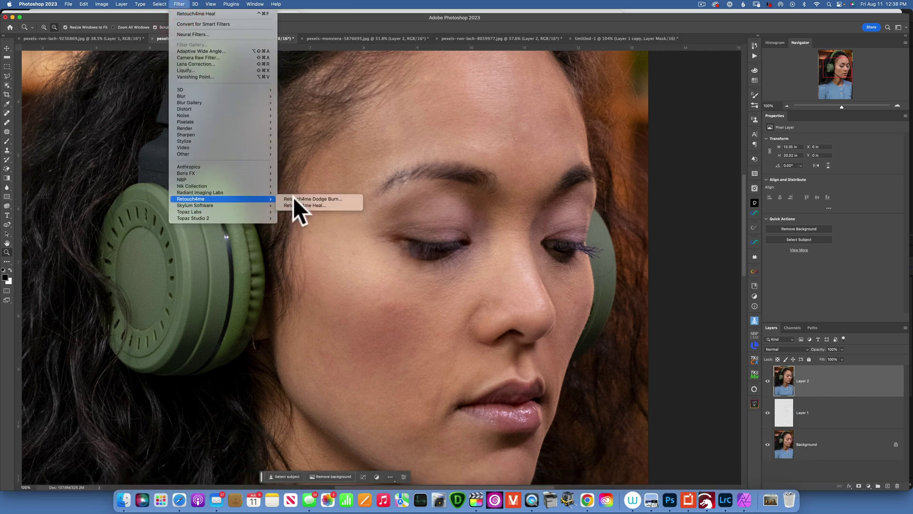
pyautogui.click(321, 198)
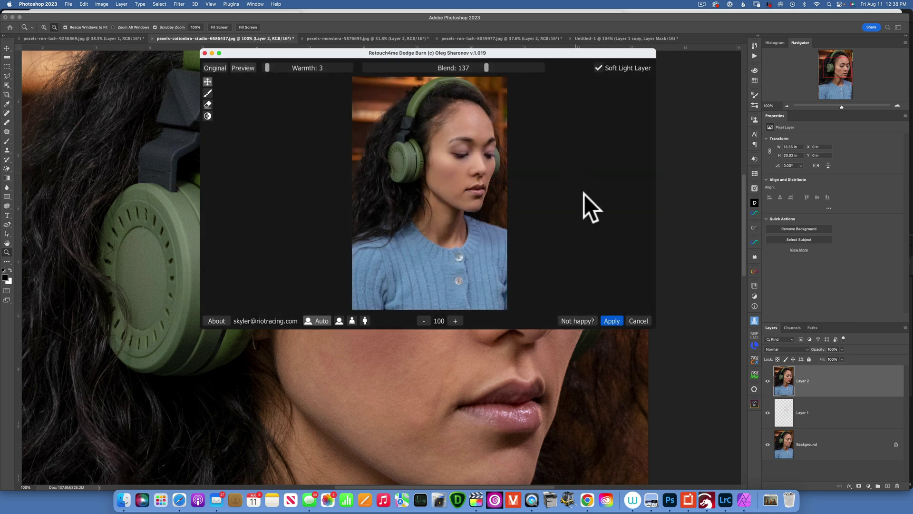
pyautogui.click(612, 320)
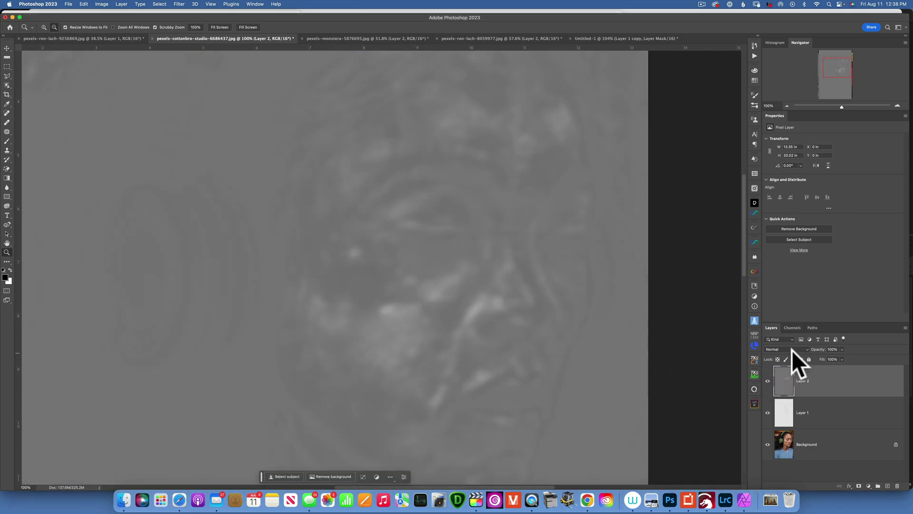
# Step: Set the gray Layer 2 of the headphones portrait to Soft Light and toggle its visibility to compare the dodge and burn effect
pyautogui.click(792, 349)
pyautogui.click(783, 449)
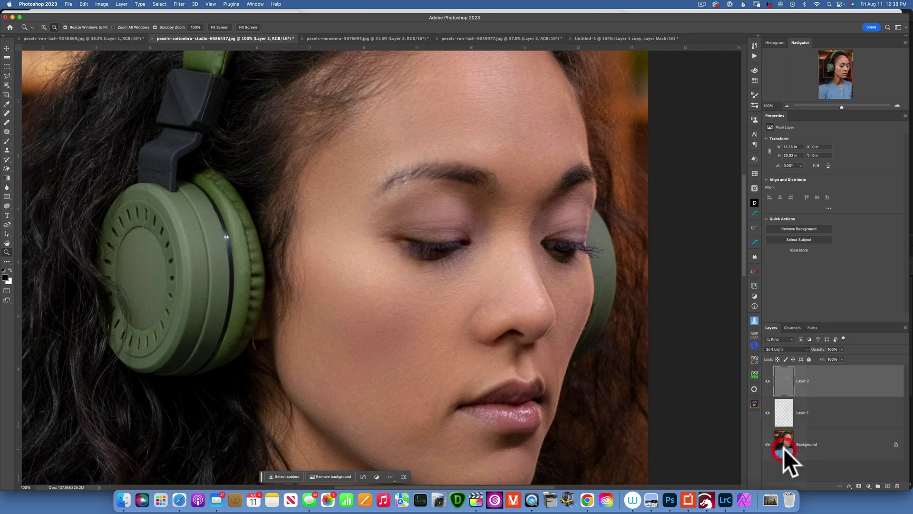
pyautogui.click(767, 381)
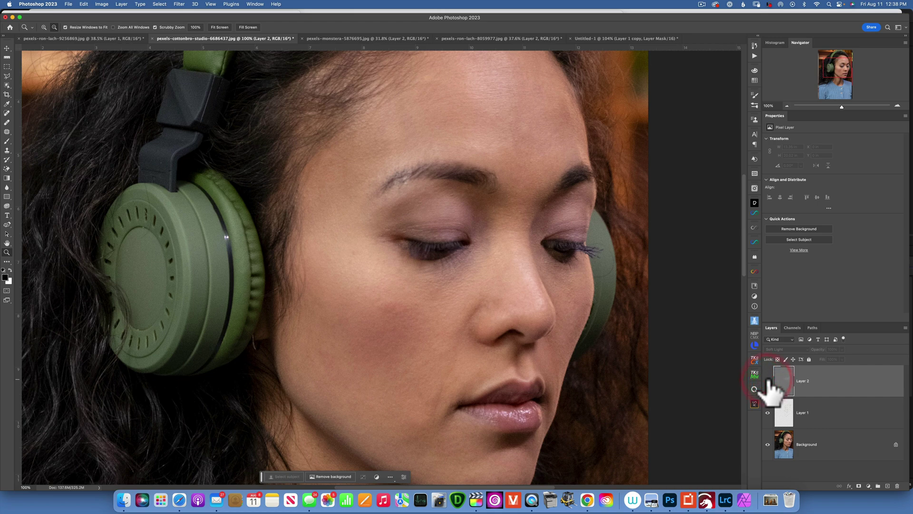
pyautogui.click(767, 381)
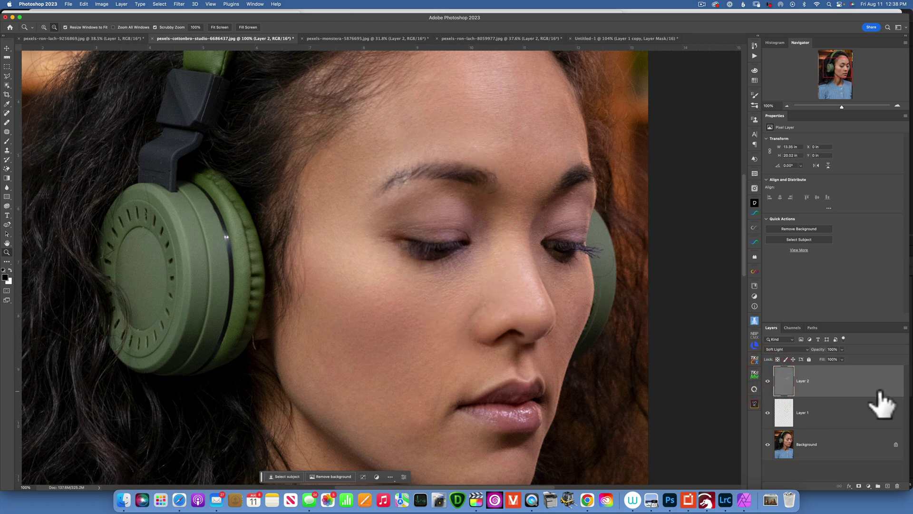
pyautogui.click(767, 381)
pyautogui.click(767, 380)
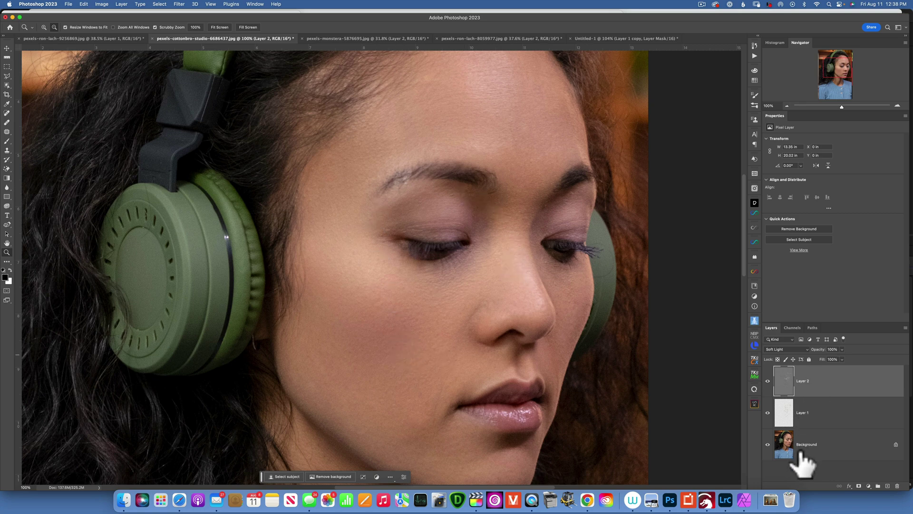
# Step: Compare the headphones portrait's Background alone with the full retouch at 100% zoom
pyautogui.keyDown('alt'); pyautogui.click(768, 444); pyautogui.keyUp('alt')
pyautogui.keyDown('alt'); pyautogui.click(767, 444); pyautogui.keyUp('alt')
pyautogui.keyDown('alt'); pyautogui.click(767, 444); pyautogui.keyUp('alt')
pyautogui.keyDown('alt'); pyautogui.click(768, 444); pyautogui.keyUp('alt')
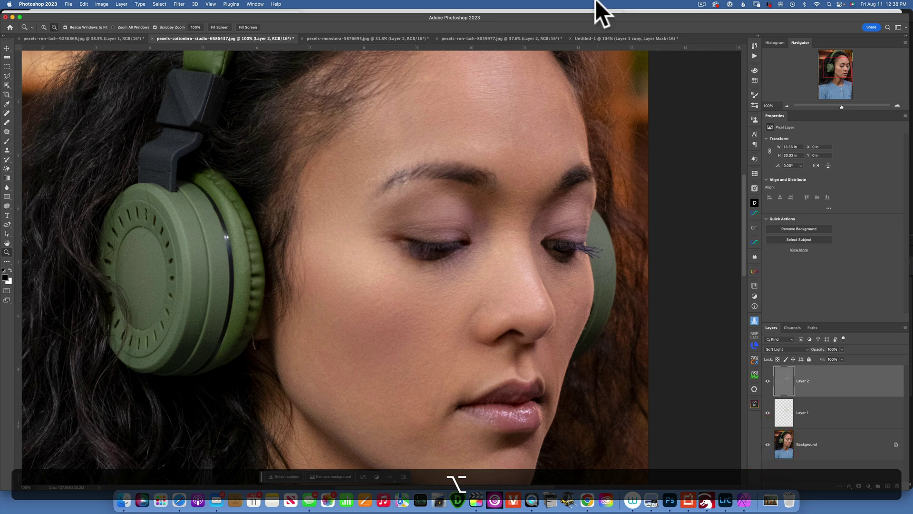
# Step: In the couple portrait, delete Layer 2 and Layer 1 and duplicate the Background layer
pyautogui.click(485, 38)
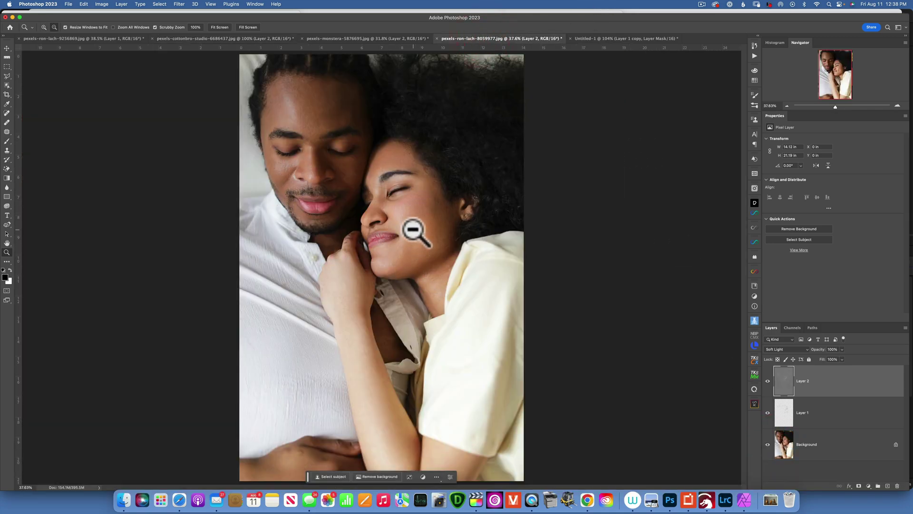
pyautogui.click(844, 379)
pyautogui.press('BackSpace')
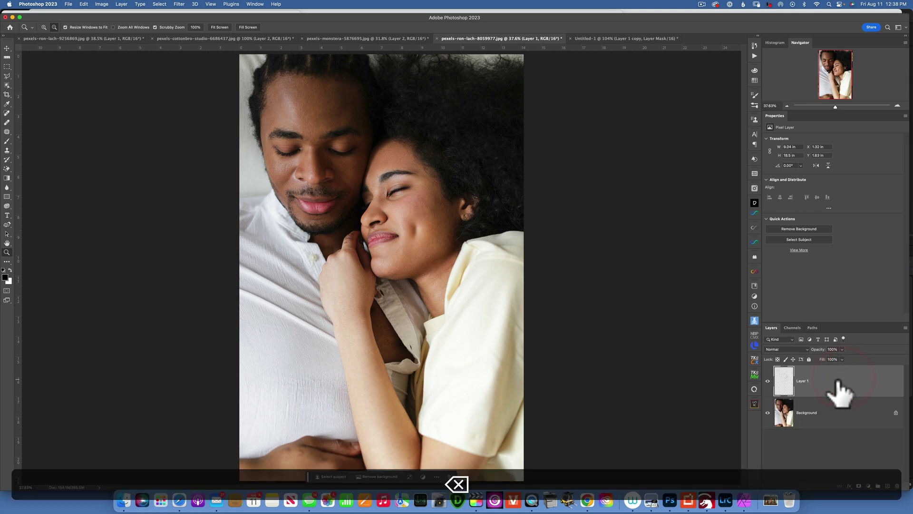
pyautogui.click(837, 383)
pyautogui.press('BackSpace')
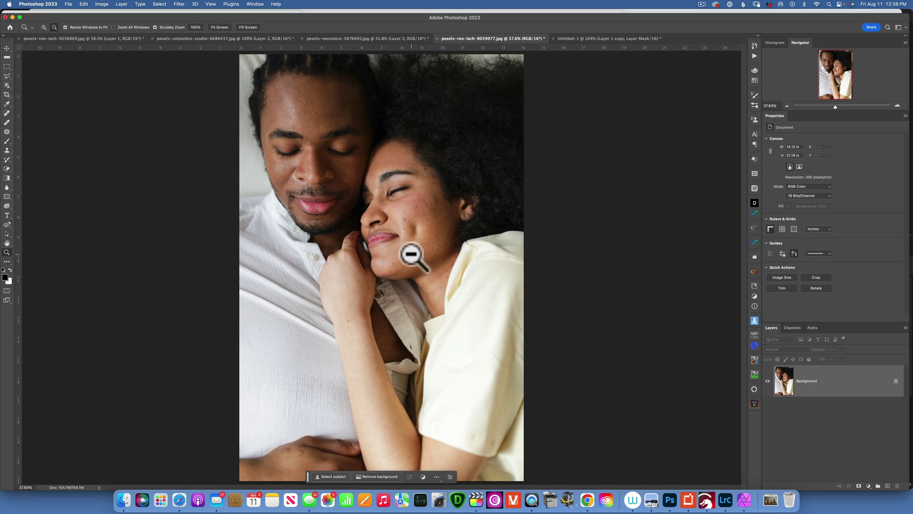
pyautogui.press('super+j')
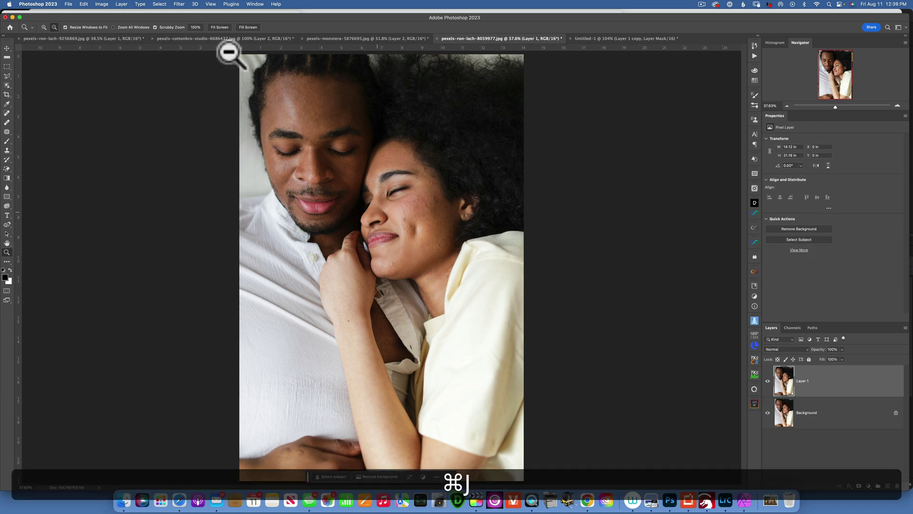
# Step: Apply Retouch4me Heal to the couple portrait's duplicate layer with Make Mask enabled, adjusting Sensitivity to check the detected blemishes
pyautogui.click(180, 4)
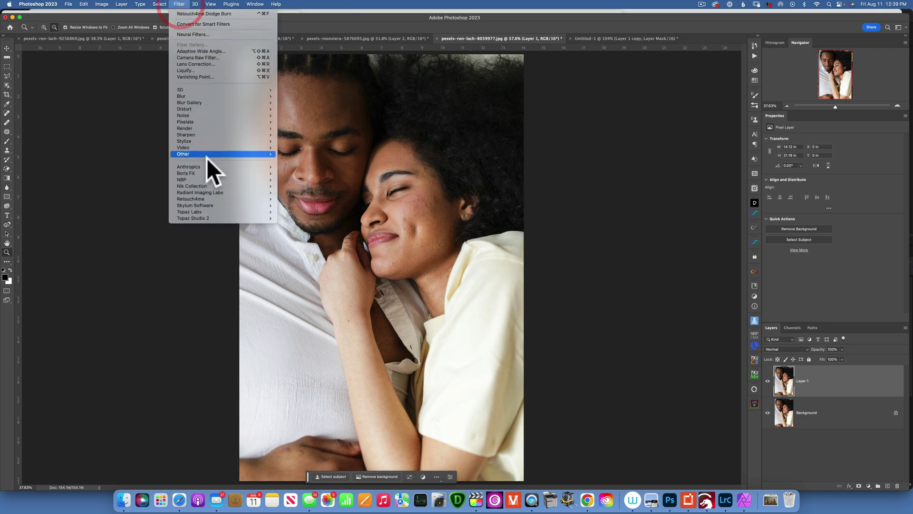
pyautogui.moveTo(211, 202)
pyautogui.click(335, 207)
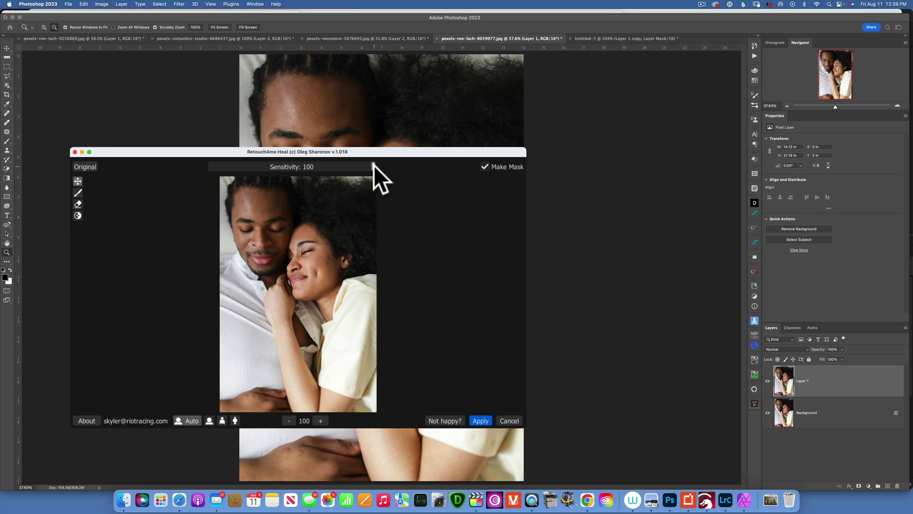
pyautogui.moveTo(373, 165); pyautogui.dragTo(367, 164)
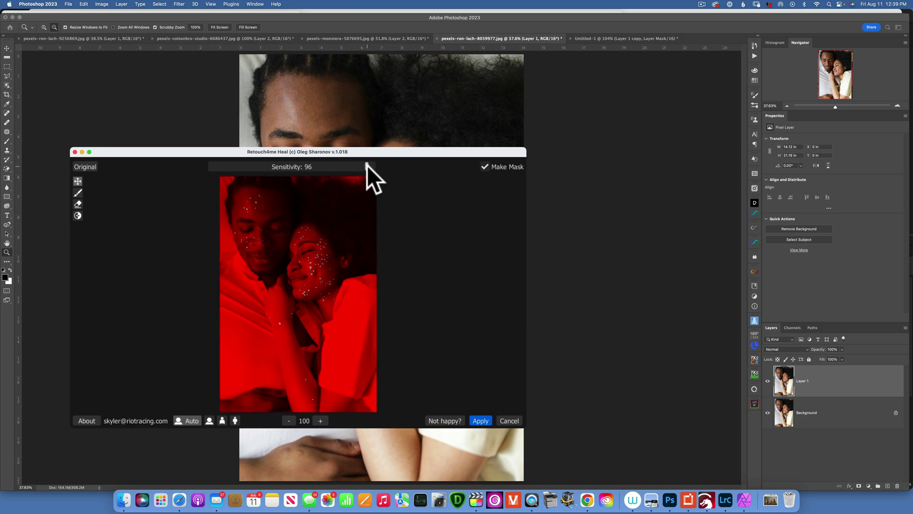
pyautogui.moveTo(370, 165); pyautogui.dragTo(374, 164)
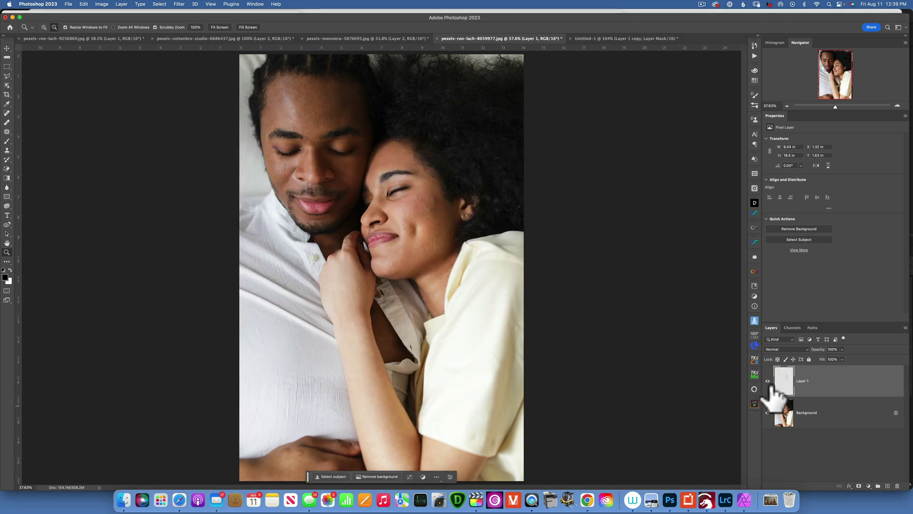
# Step: Compare the couple portrait with and without the healing layer, in full view and close up on both faces
pyautogui.click(768, 378)
pyautogui.click(768, 379)
pyautogui.click(767, 379)
pyautogui.click(768, 378)
pyautogui.press('z')
pyautogui.moveTo(358, 189); pyautogui.dragTo(387, 228)
pyautogui.press('space')
pyautogui.moveTo(453, 212); pyautogui.dragTo(467, 267)
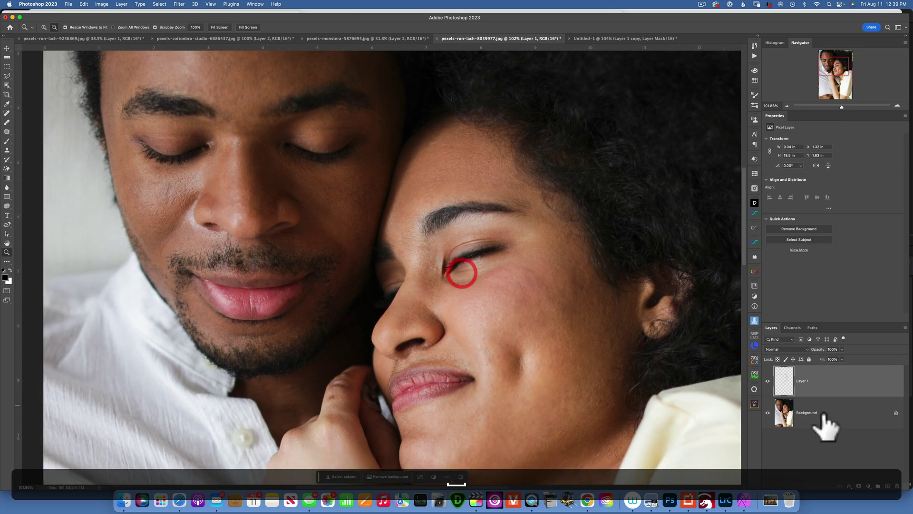
pyautogui.click(767, 380)
pyautogui.click(767, 380)
# Step: Stamp the couple portrait's visible layers onto a new top layer and apply Retouch4me Dodge Burn with Warmth 3, Blend 137 and Soft Light Layer enabled
pyautogui.click(853, 382)
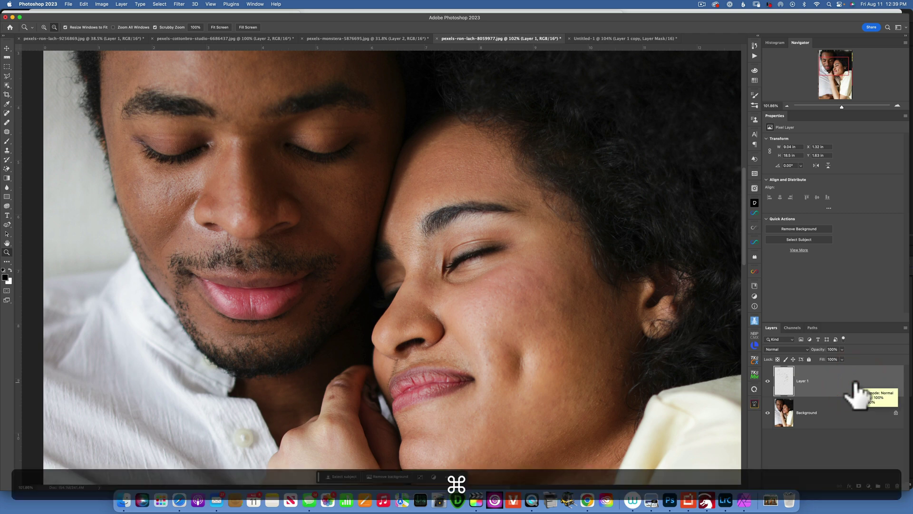
pyautogui.press('alt+shift+super+e')
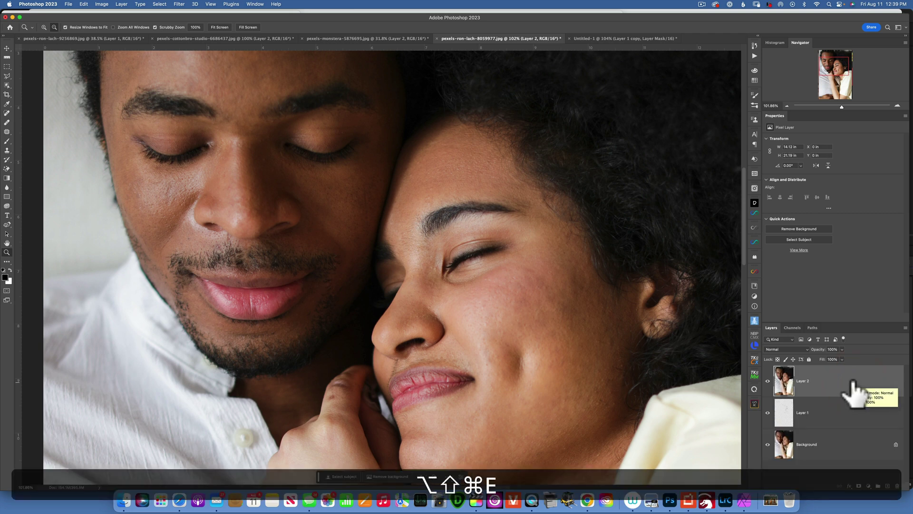
pyautogui.click(180, 4)
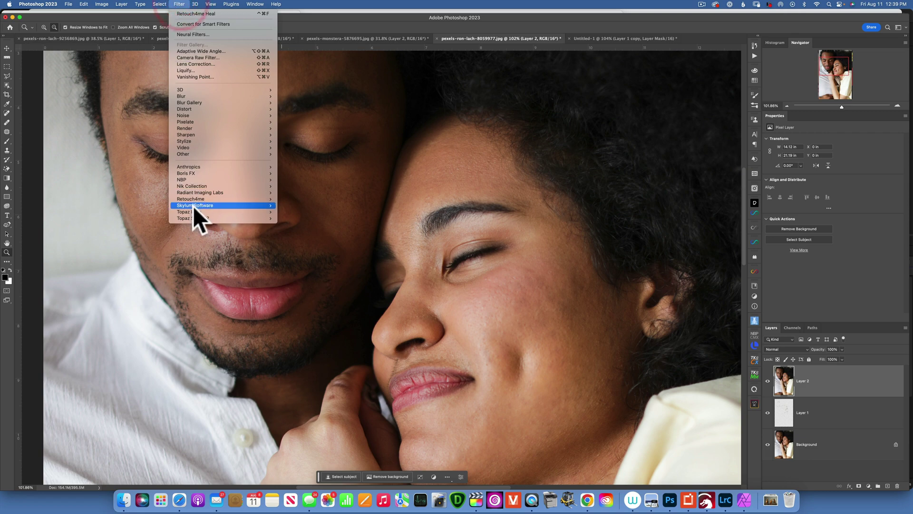
pyautogui.moveTo(196, 199)
pyautogui.click(316, 198)
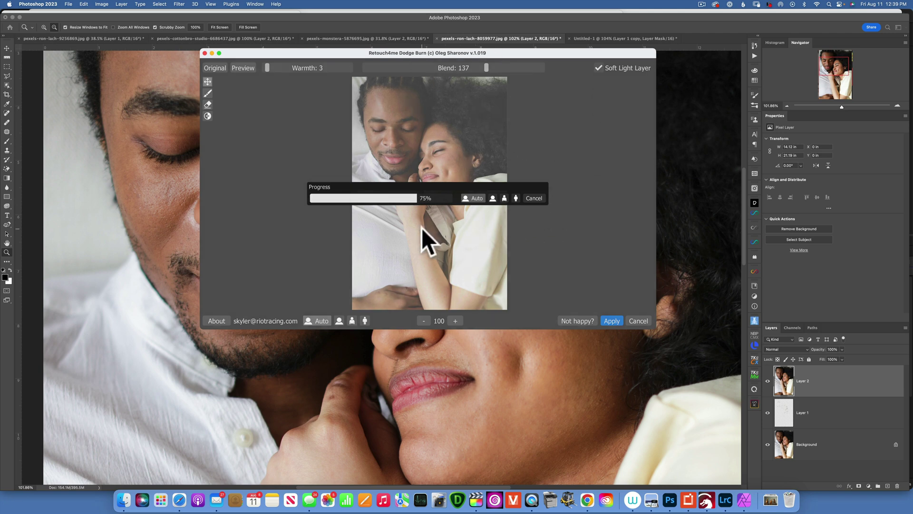
pyautogui.click(612, 321)
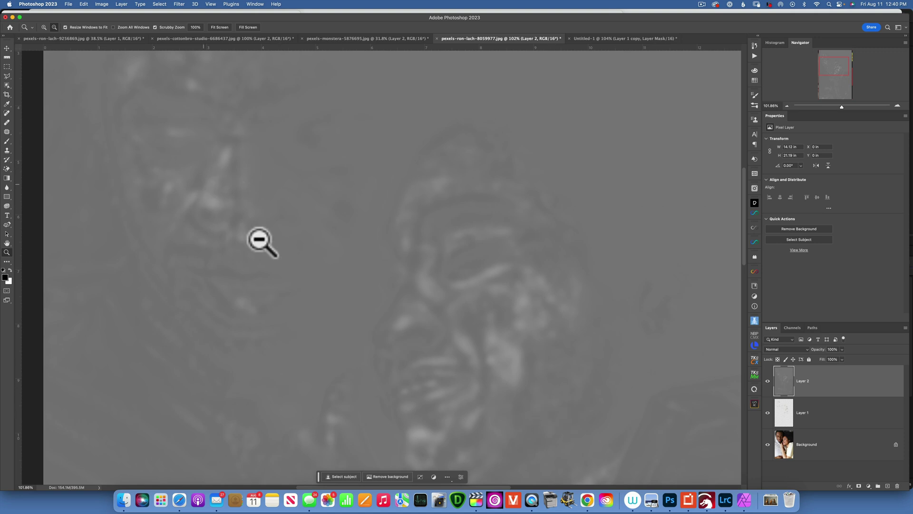
# Step: Set the couple portrait's gray Layer 2 to the Soft Light blend mode and toggle its visibility to compare before and after
pyautogui.click(785, 349)
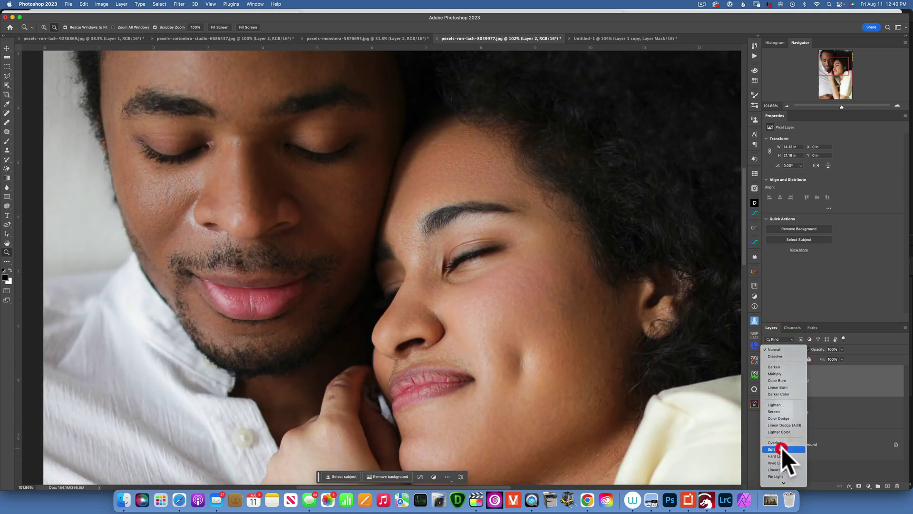
pyautogui.click(781, 449)
pyautogui.click(768, 381)
pyautogui.click(767, 380)
pyautogui.click(767, 381)
pyautogui.click(768, 380)
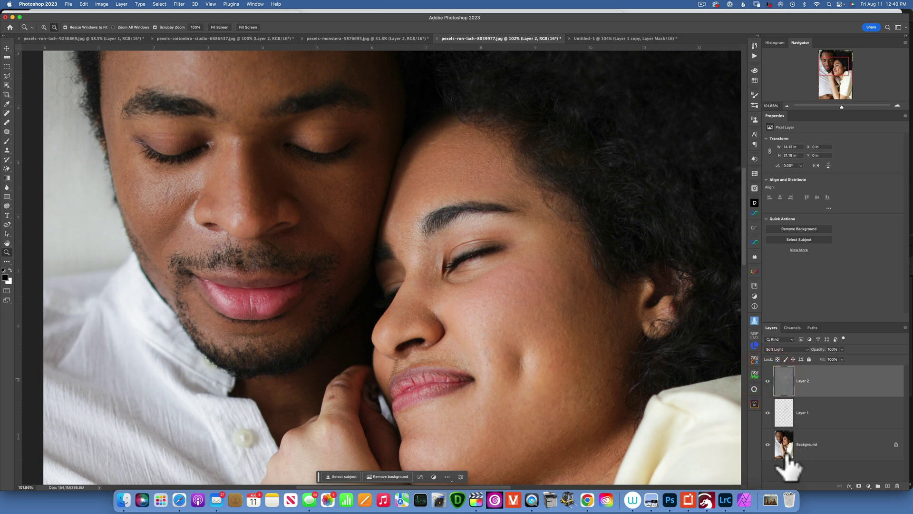
# Step: Compare the couple portrait's Background alone with the full retouch close up, and return to the whole image
pyautogui.keyDown('alt'); pyautogui.click(767, 445); pyautogui.keyUp('alt')
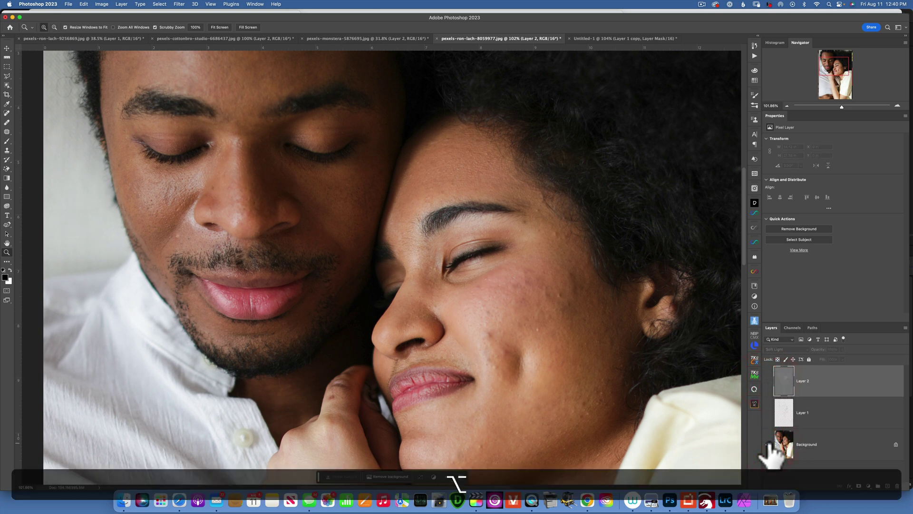
pyautogui.keyDown('alt'); pyautogui.click(767, 444); pyautogui.keyUp('alt')
pyautogui.keyDown('alt'); pyautogui.click(767, 444); pyautogui.keyUp('alt')
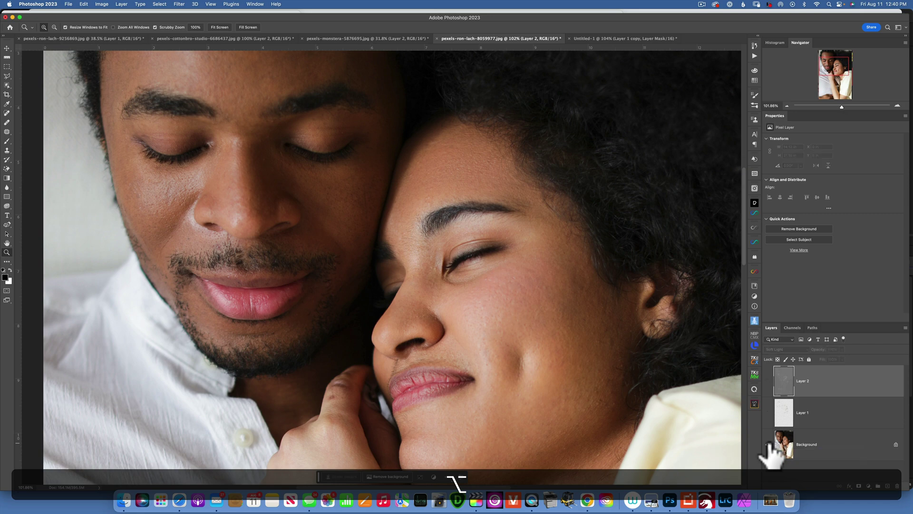
pyautogui.keyDown('alt'); pyautogui.click(768, 444); pyautogui.keyUp('alt')
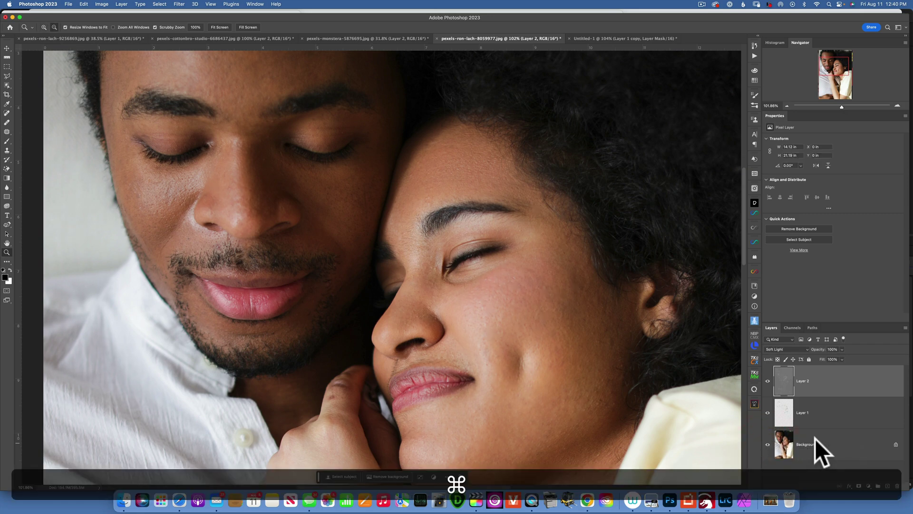
pyautogui.press('super+0')
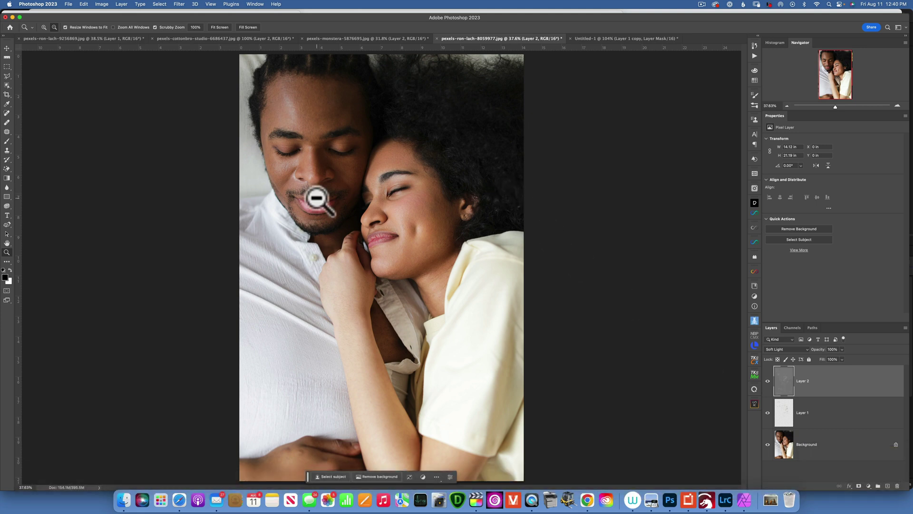